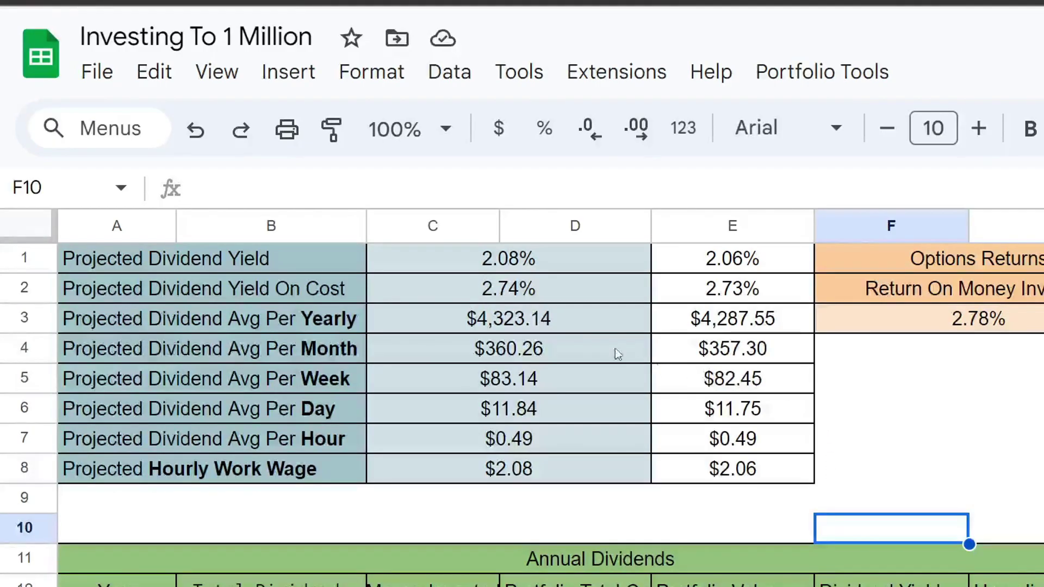
- Review the per-month, per-day and hourly wage projection formulas in the projected dividend table
{"action": "left_click_drag", "start_coordinate": [201, 336], "coordinate": [701, 346]}
{"action": "left_click", "coordinate": [498, 346]}
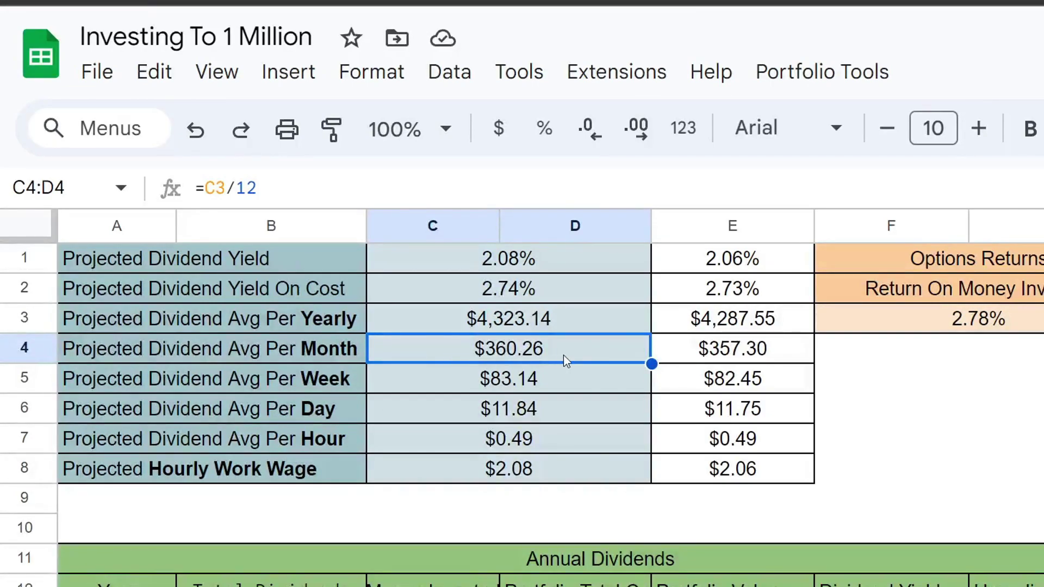
{"action": "left_click_drag", "start_coordinate": [737, 357], "coordinate": [625, 358]}
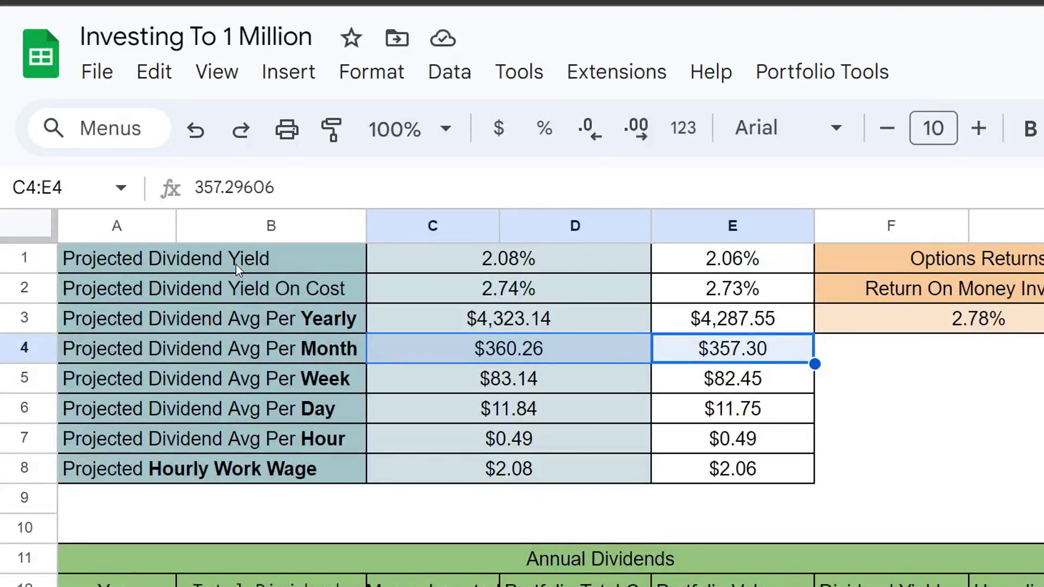
{"action": "left_click_drag", "start_coordinate": [236, 265], "coordinate": [710, 469]}
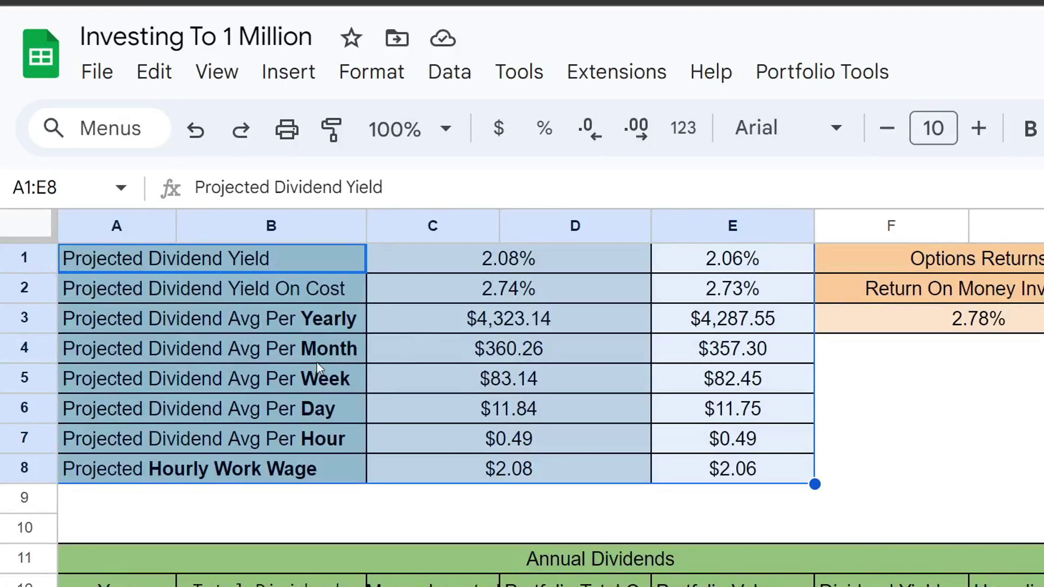
{"action": "left_click", "coordinate": [299, 349]}
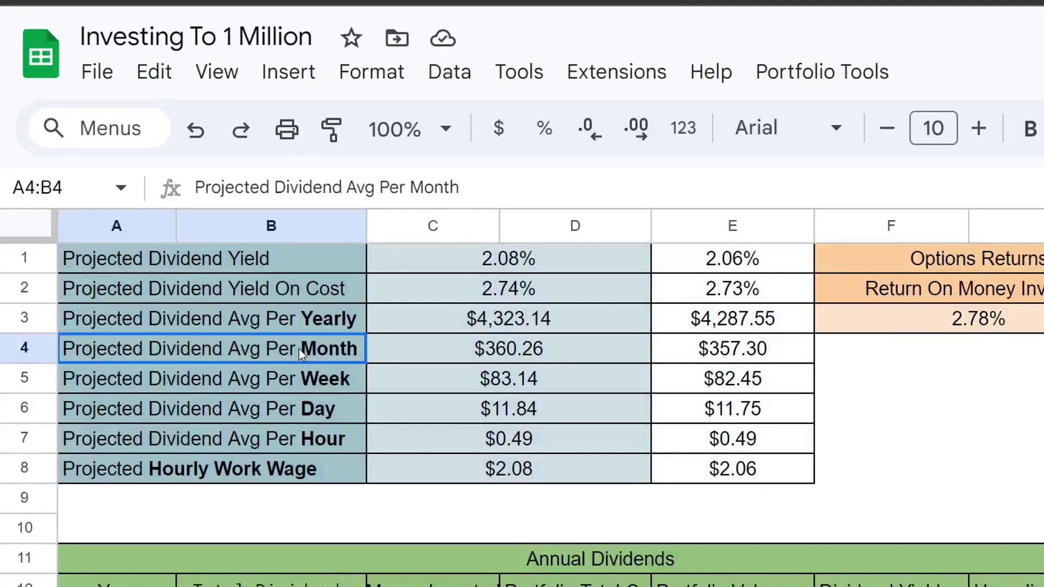
{"action": "left_click_drag", "start_coordinate": [397, 351], "coordinate": [680, 347]}
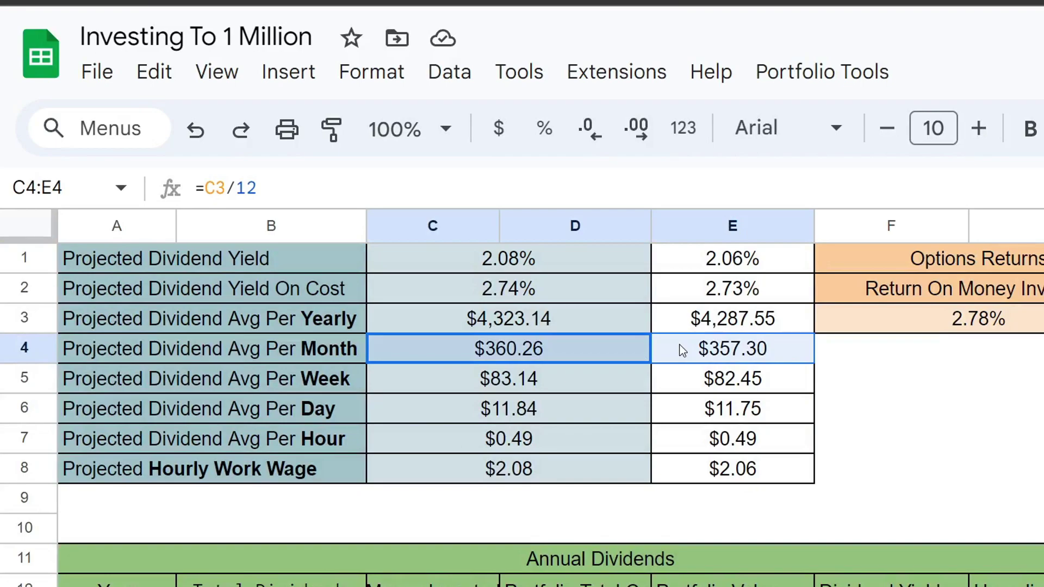
{"action": "left_click_drag", "start_coordinate": [606, 344], "coordinate": [596, 344]}
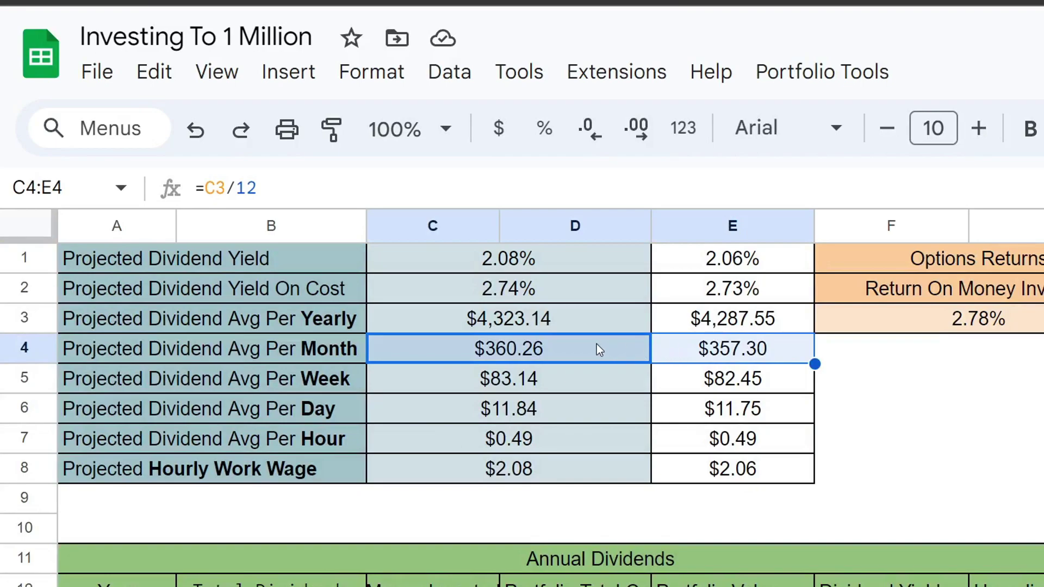
{"action": "left_click", "coordinate": [560, 462]}
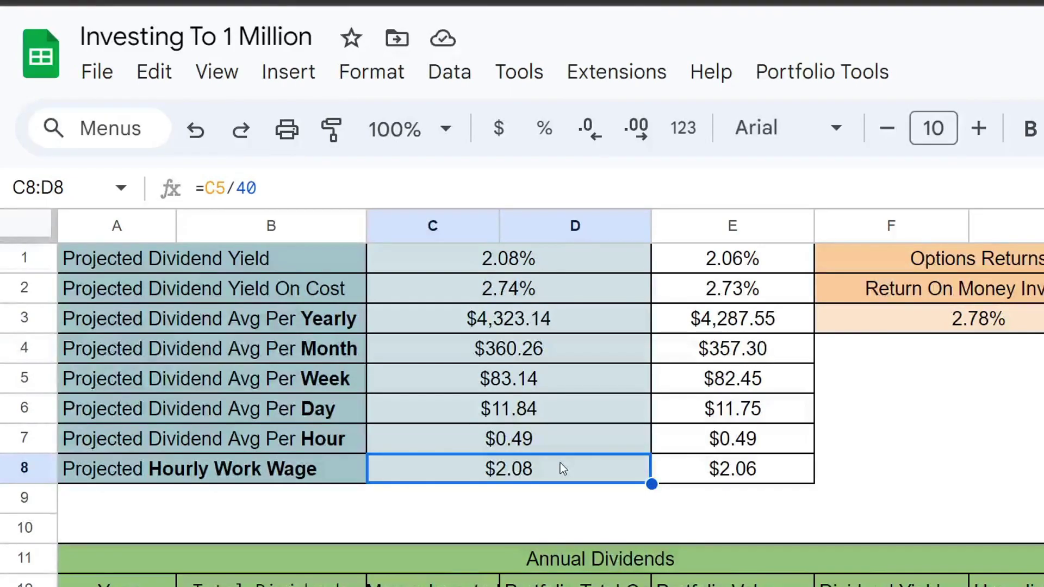
{"action": "left_click", "coordinate": [573, 406]}
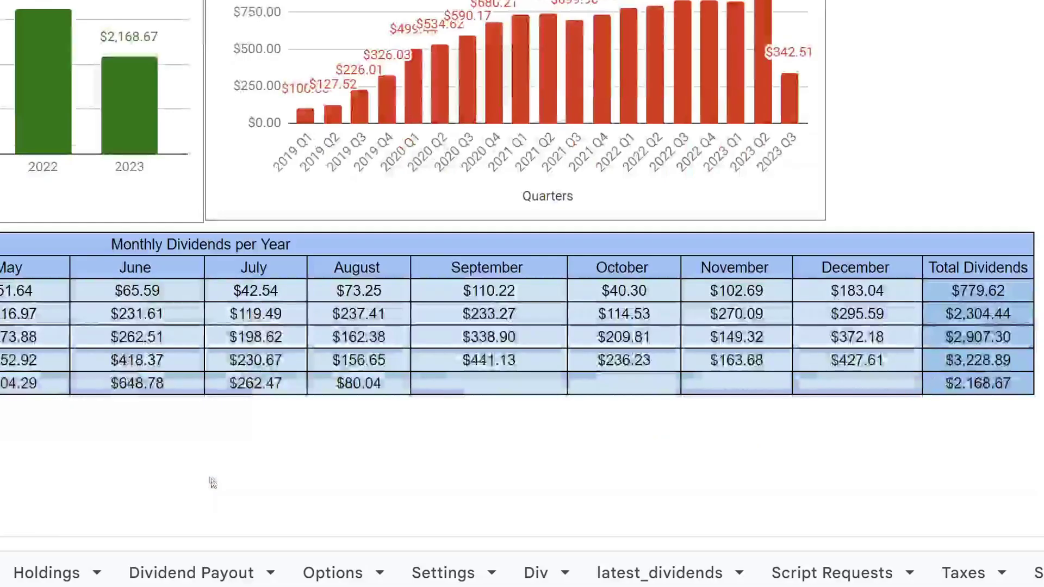
- Select the empty 2023 September cell and the remaining blank 2023 months through December
{"action": "left_click", "coordinate": [473, 385]}
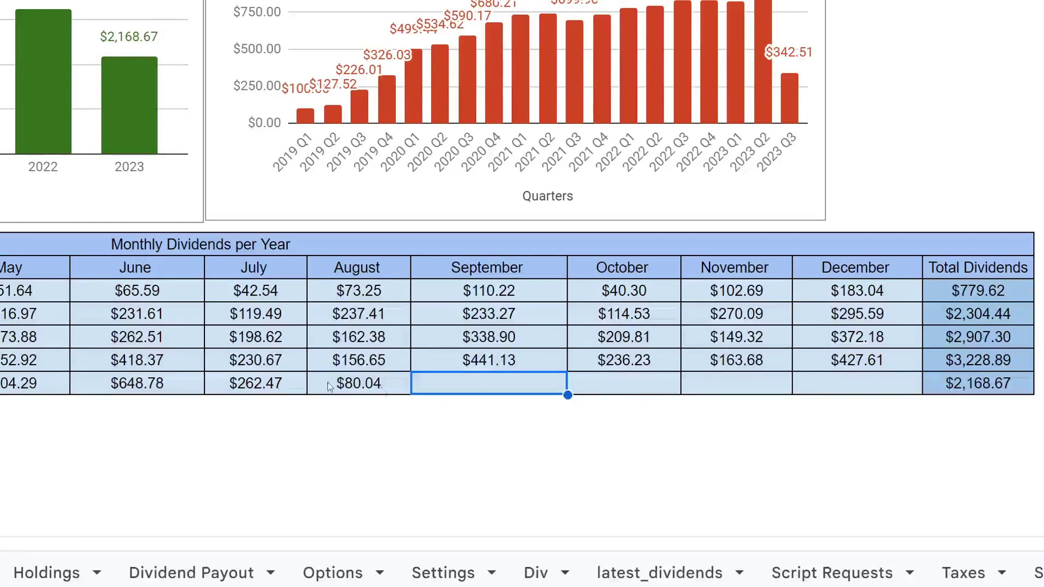
{"action": "left_click", "coordinate": [655, 390]}
{"action": "left_click_drag", "start_coordinate": [655, 388], "coordinate": [816, 388]}
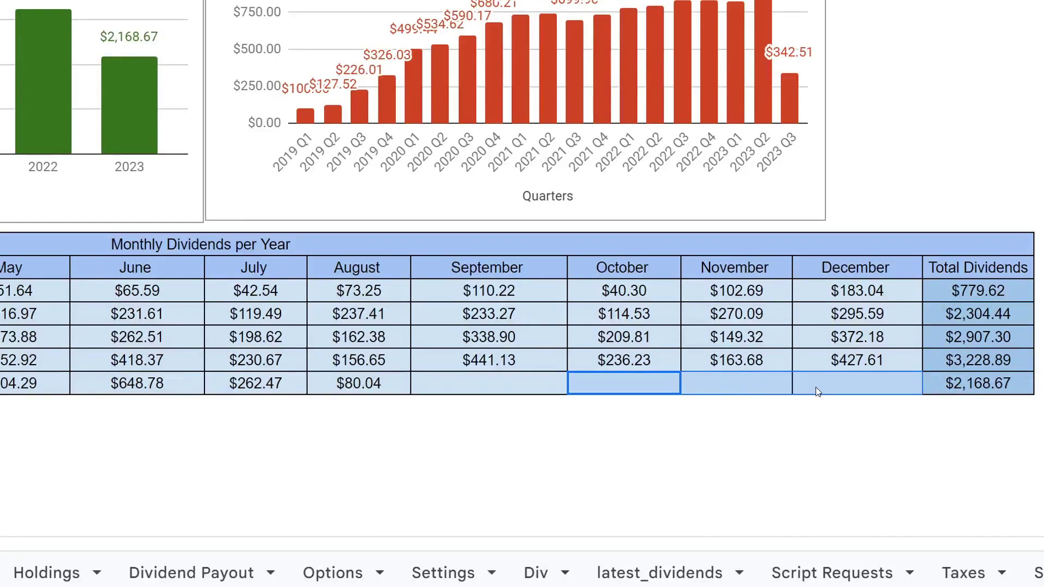
{"action": "left_click", "coordinate": [430, 383]}
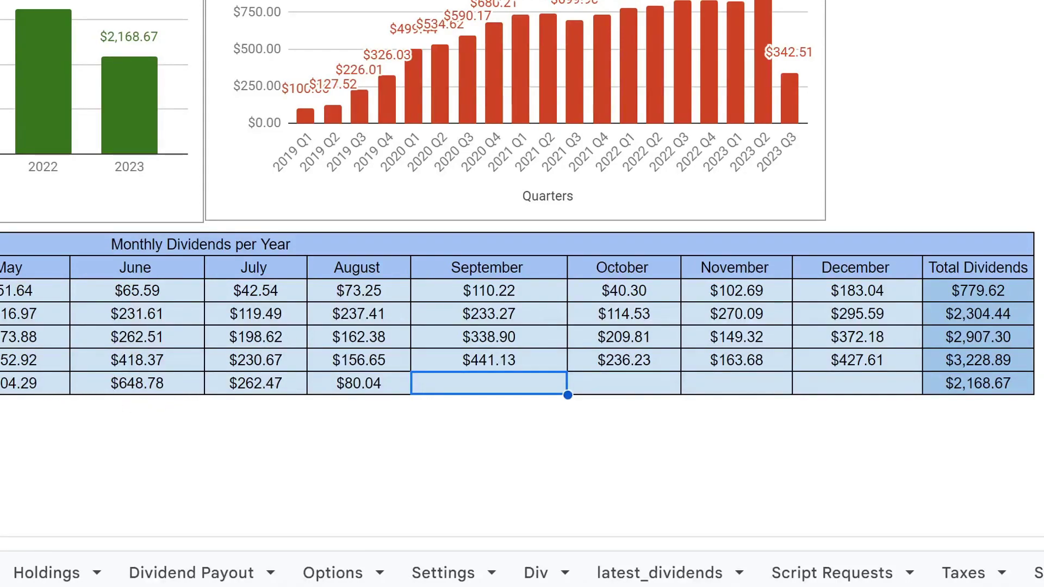
{"action": "left_click", "coordinate": [603, 393]}
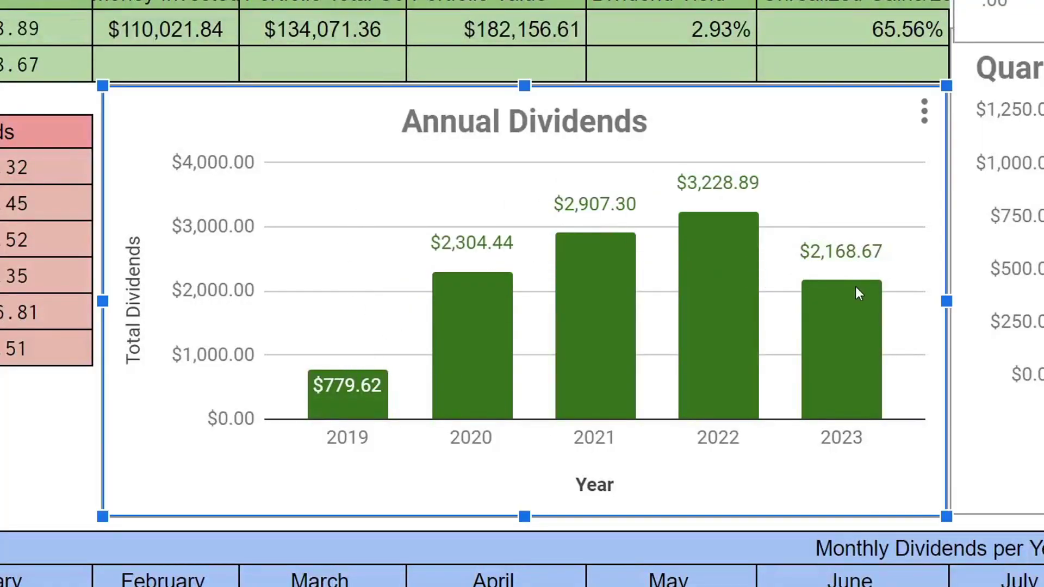
{"action": "mouse_move", "coordinate": [838, 359]}
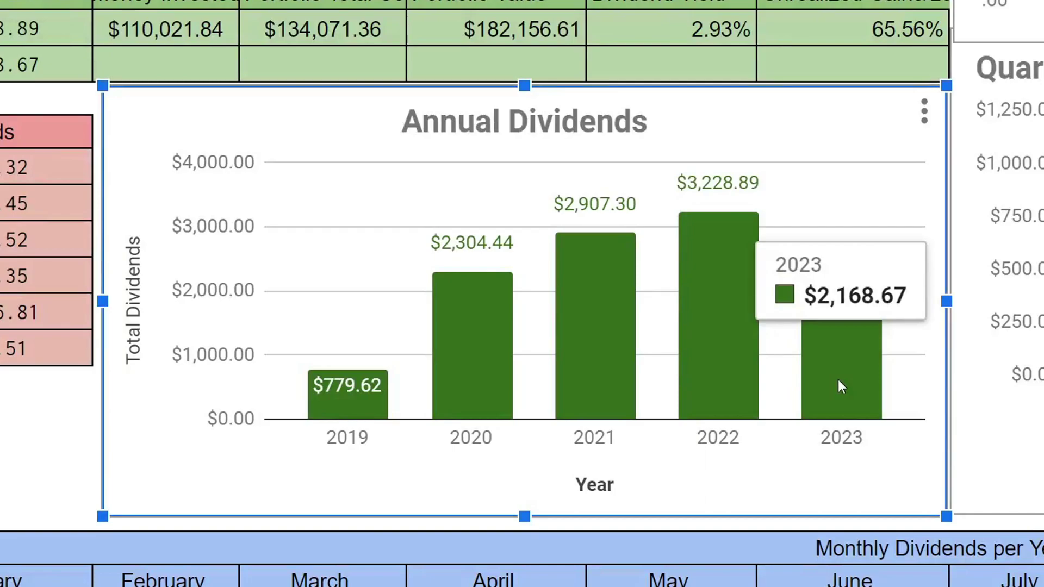
{"action": "mouse_move", "coordinate": [478, 333]}
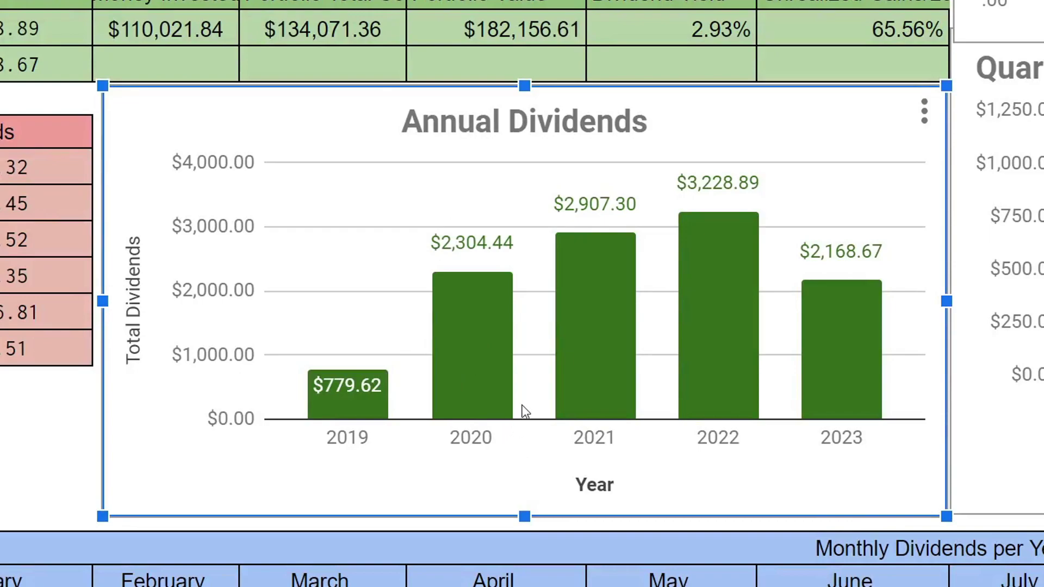
- Select the Quarterly Dividends chart and read each quarter's total, with 2023 Q3 at $342.51
{"action": "mouse_move", "coordinate": [496, 235]}
{"action": "left_click", "coordinate": [1001, 272]}
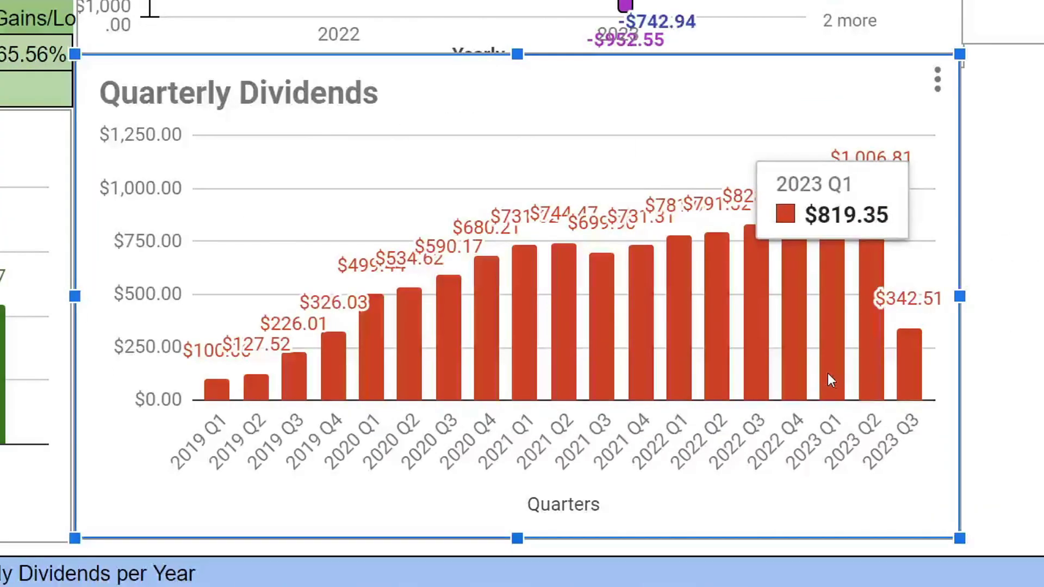
{"action": "mouse_move", "coordinate": [907, 351]}
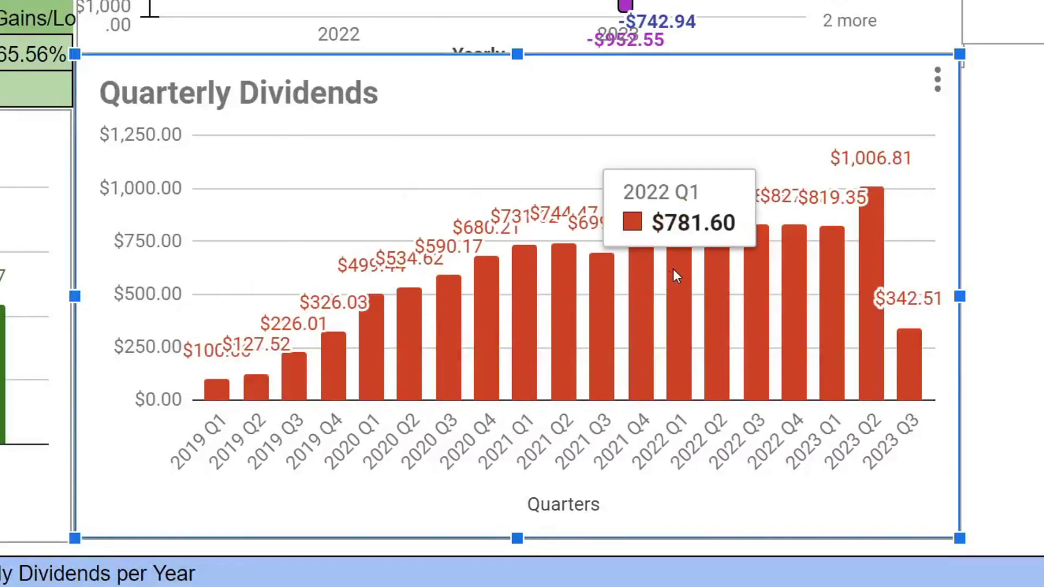
{"action": "mouse_move", "coordinate": [769, 266]}
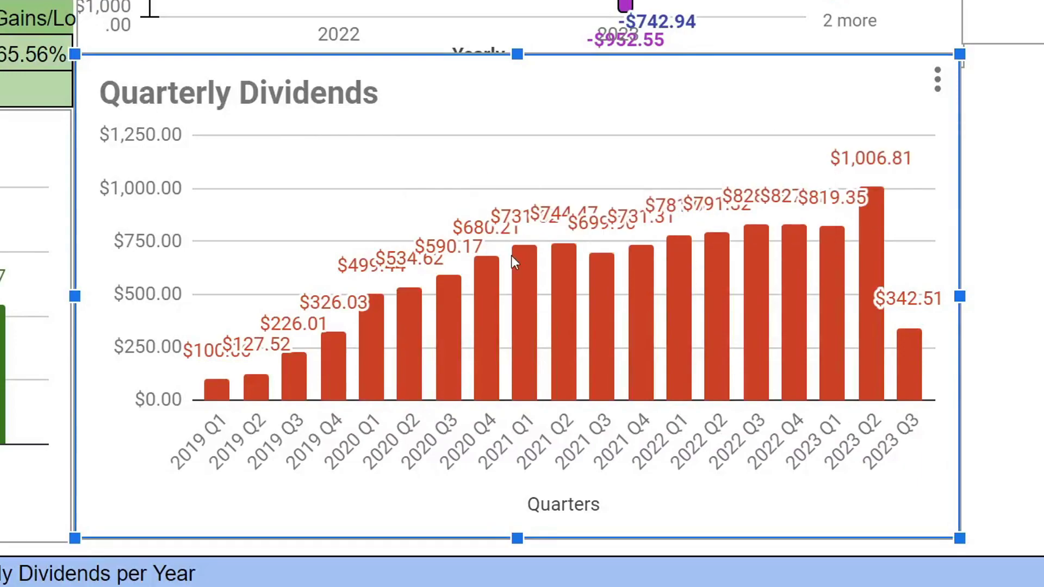
{"action": "mouse_move", "coordinate": [276, 352]}
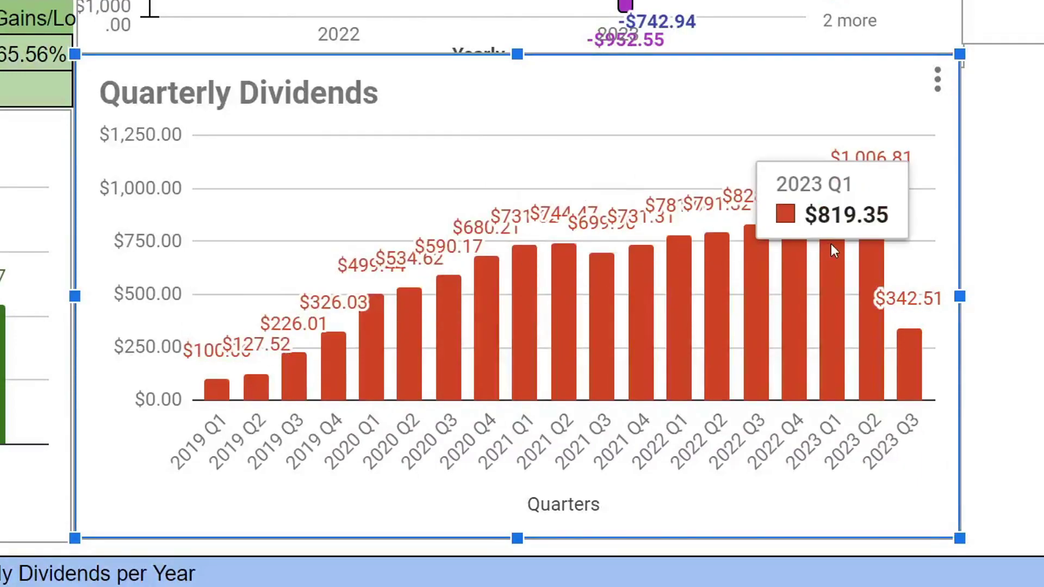
{"action": "mouse_move", "coordinate": [874, 247]}
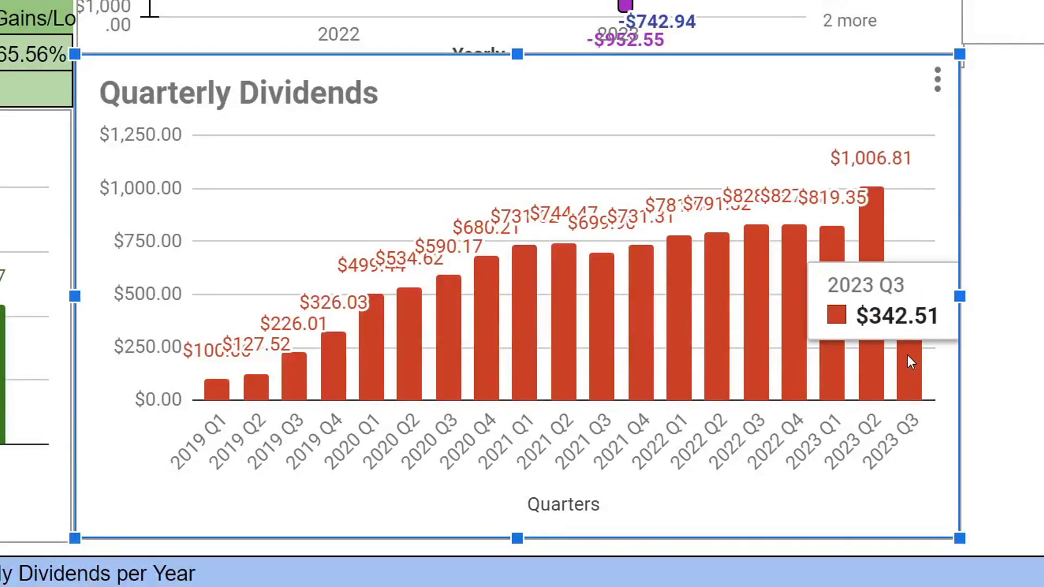
{"action": "mouse_move", "coordinate": [574, 269]}
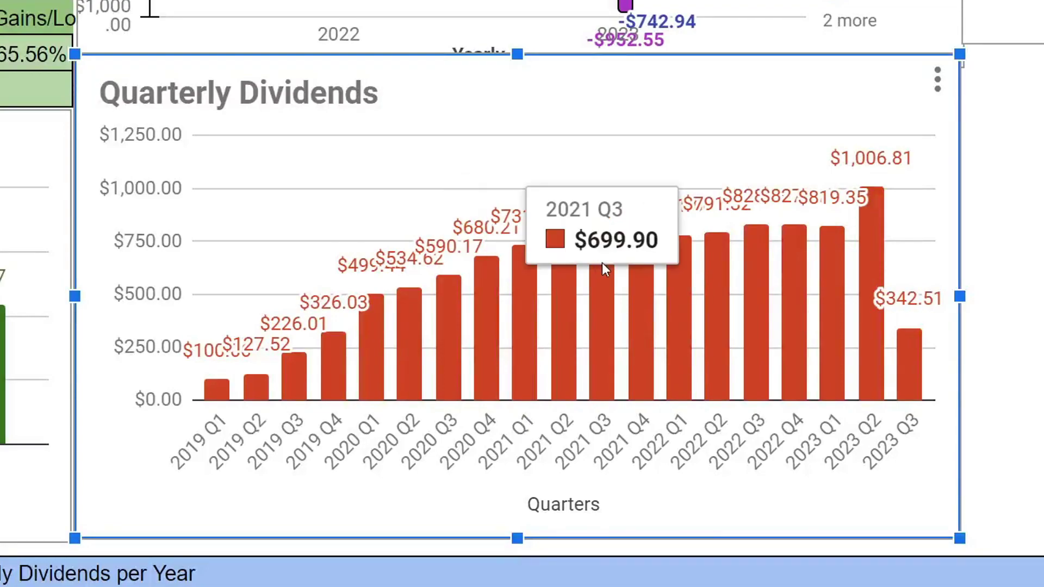
{"action": "mouse_move", "coordinate": [831, 254]}
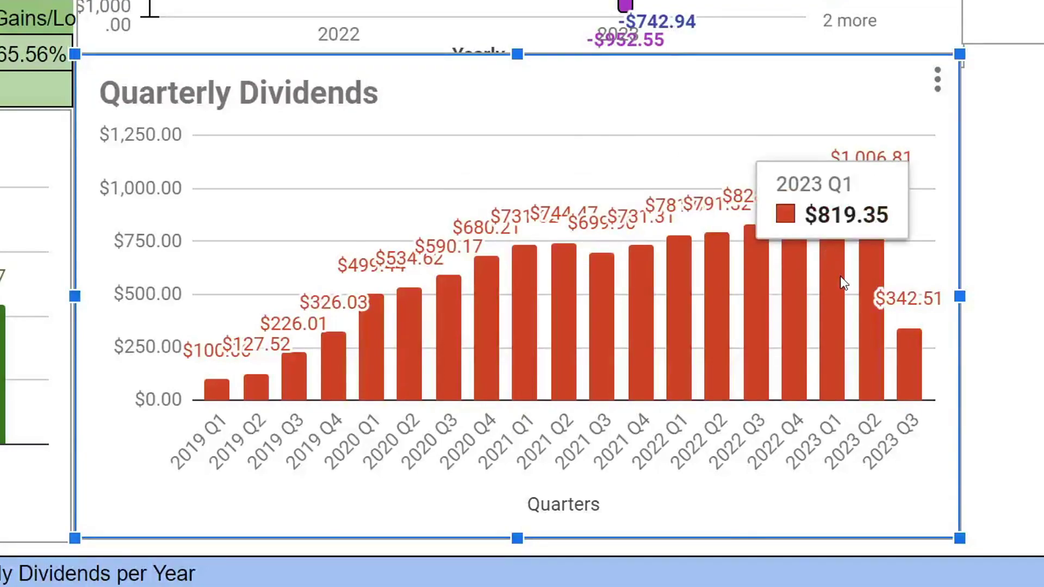
{"action": "mouse_move", "coordinate": [874, 327]}
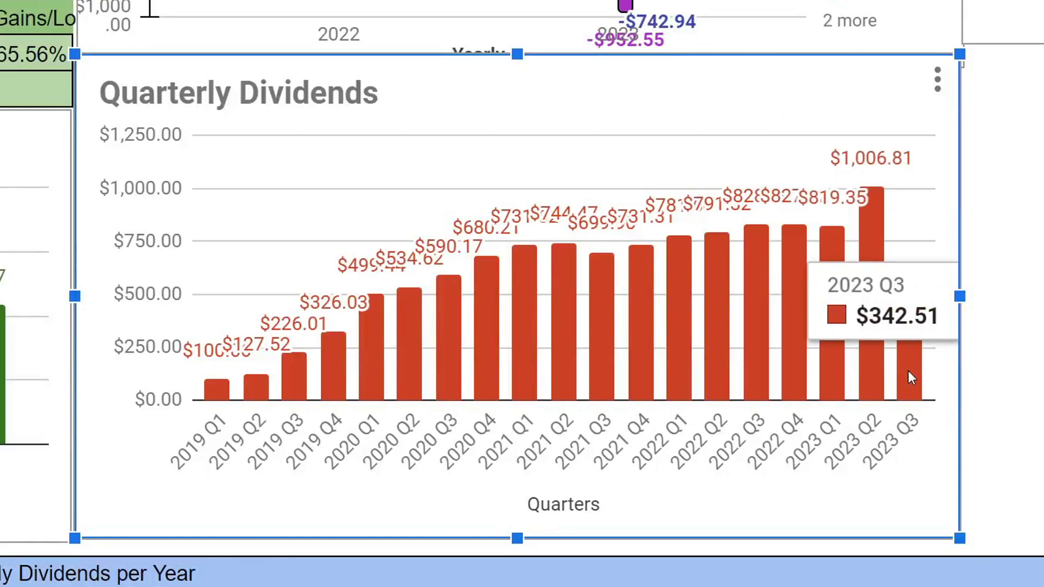
{"action": "mouse_move", "coordinate": [912, 393]}
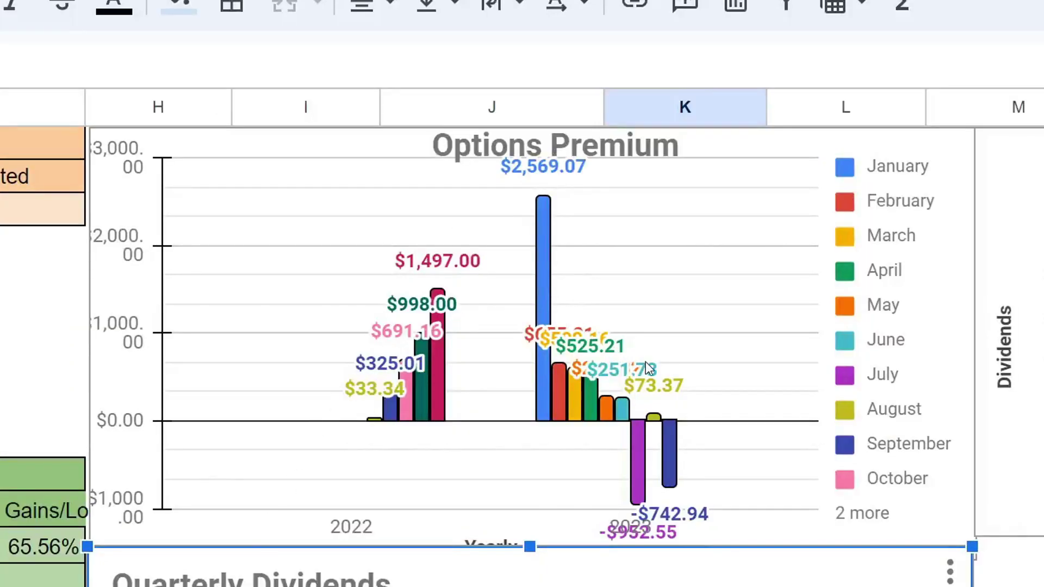
{"action": "left_click", "coordinate": [670, 472]}
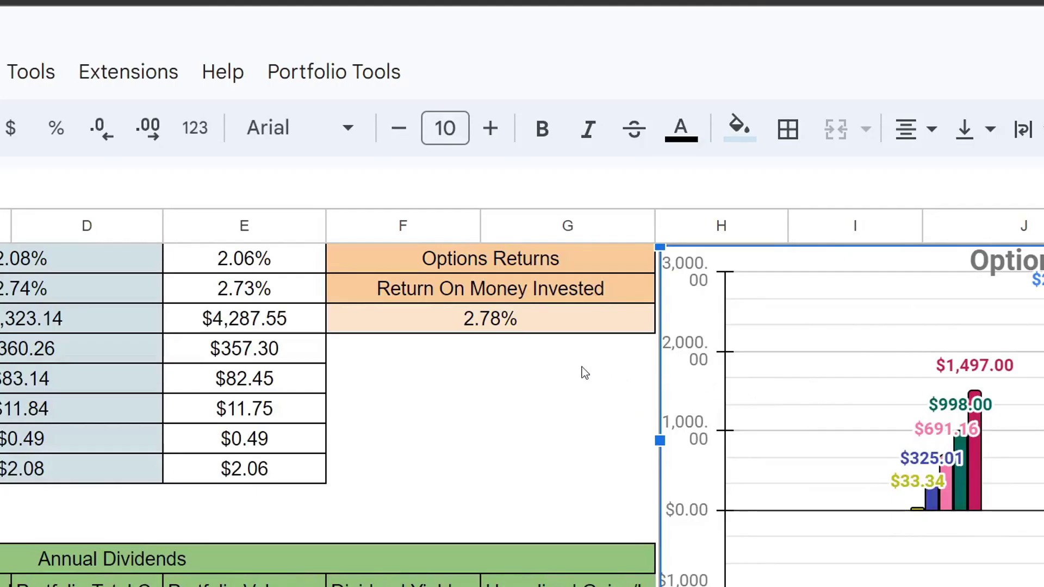
{"action": "left_click", "coordinate": [540, 318]}
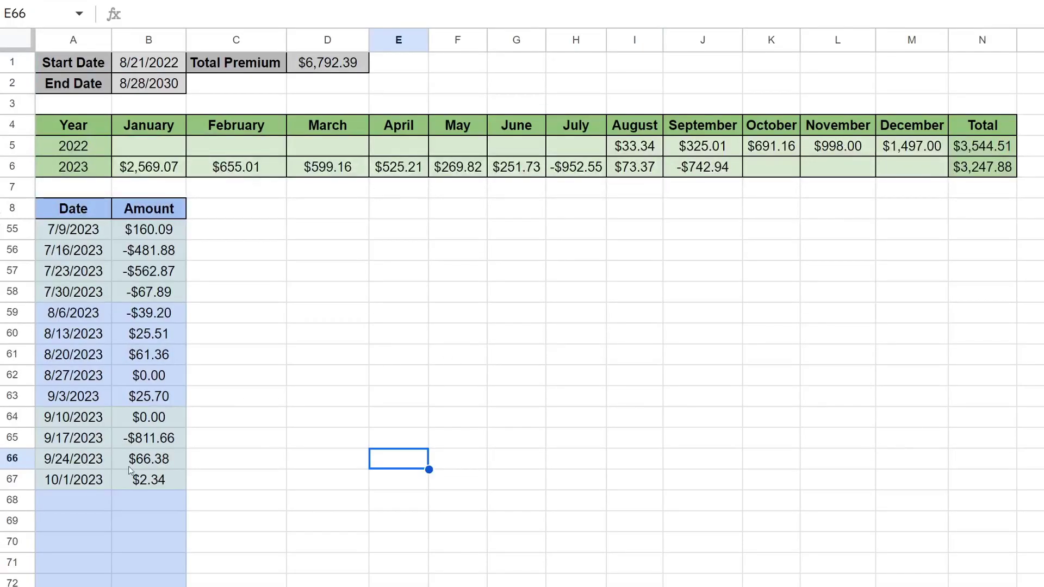
- Review the September options premium entries from 9/3 through 10/1/2023
{"action": "left_click_drag", "start_coordinate": [93, 423], "coordinate": [164, 482]}
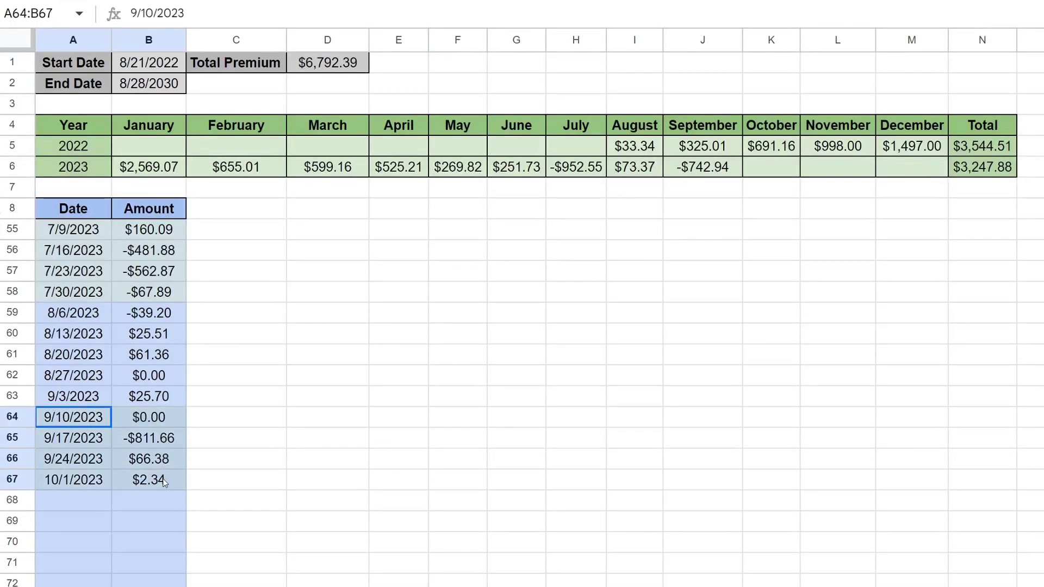
{"action": "left_click", "coordinate": [193, 482]}
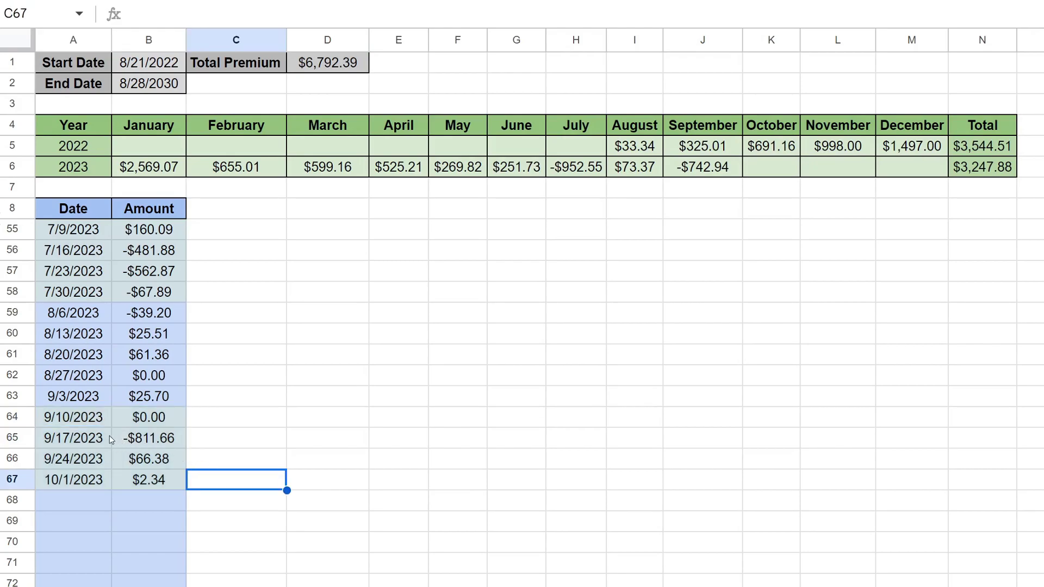
{"action": "left_click_drag", "start_coordinate": [90, 405], "coordinate": [161, 420]}
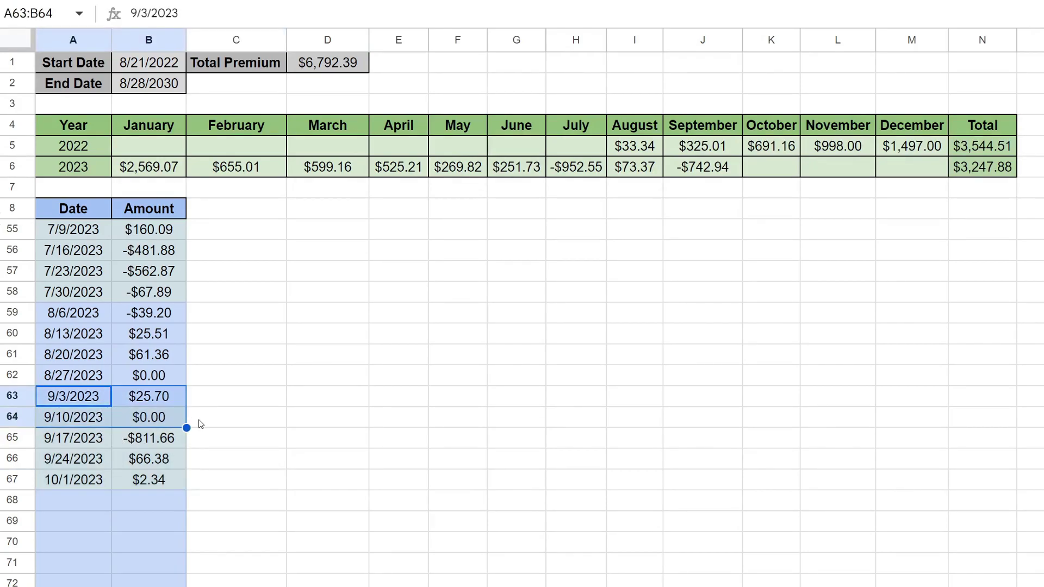
{"action": "left_click", "coordinate": [182, 423]}
{"action": "left_click_drag", "start_coordinate": [97, 441], "coordinate": [171, 442]}
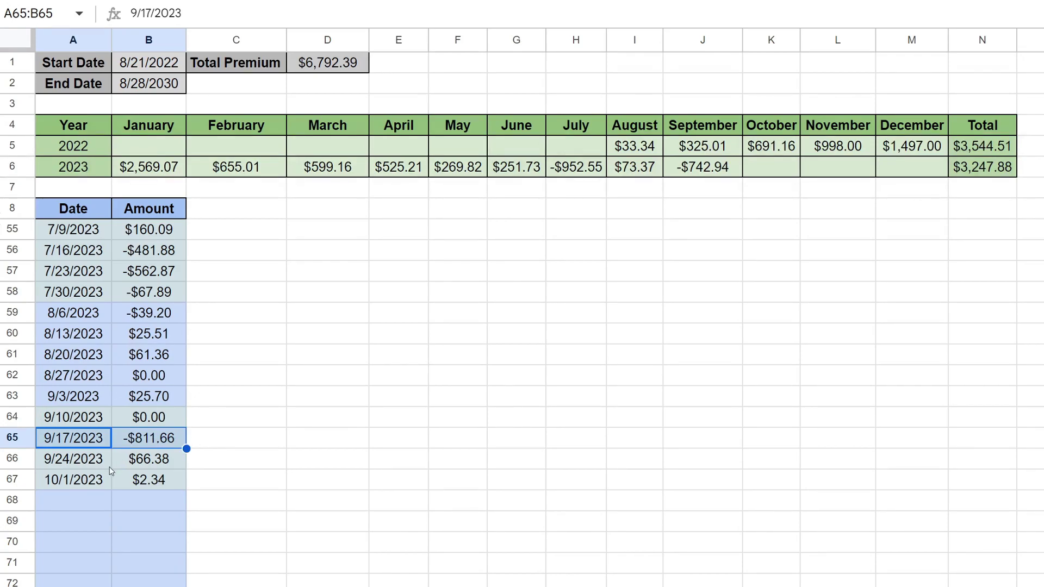
{"action": "mouse_move", "coordinate": [101, 464]}
{"action": "left_mouse_down"}
{"action": "mouse_move", "coordinate": [157, 462]}
{"action": "mouse_move", "coordinate": [168, 478]}
{"action": "left_mouse_up"}
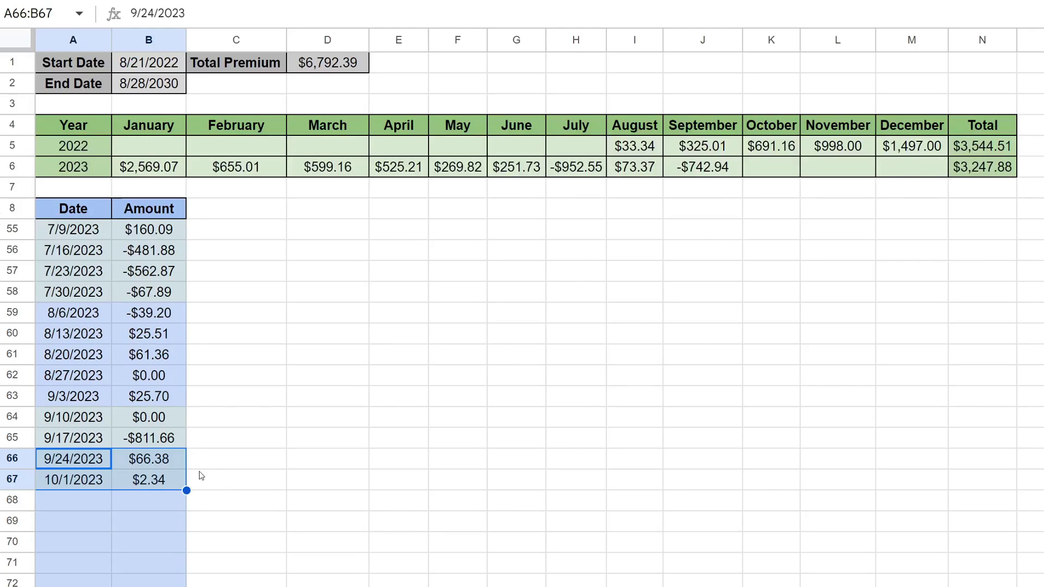
{"action": "left_click", "coordinate": [134, 442]}
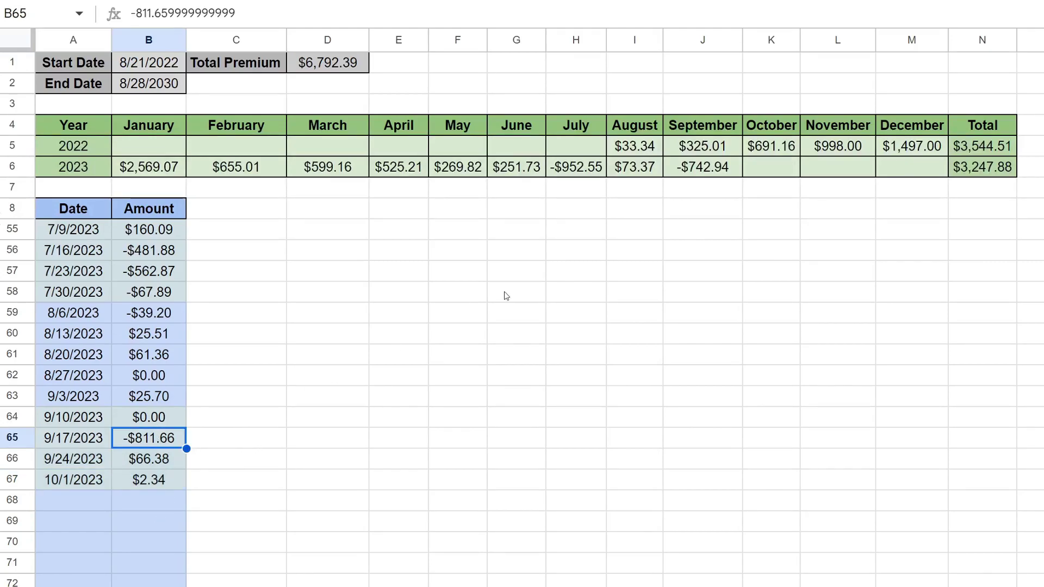
- Check the SUM formulas for September 2023 and the 2023 and 2022 yearly premium totals
{"action": "left_click", "coordinate": [671, 175]}
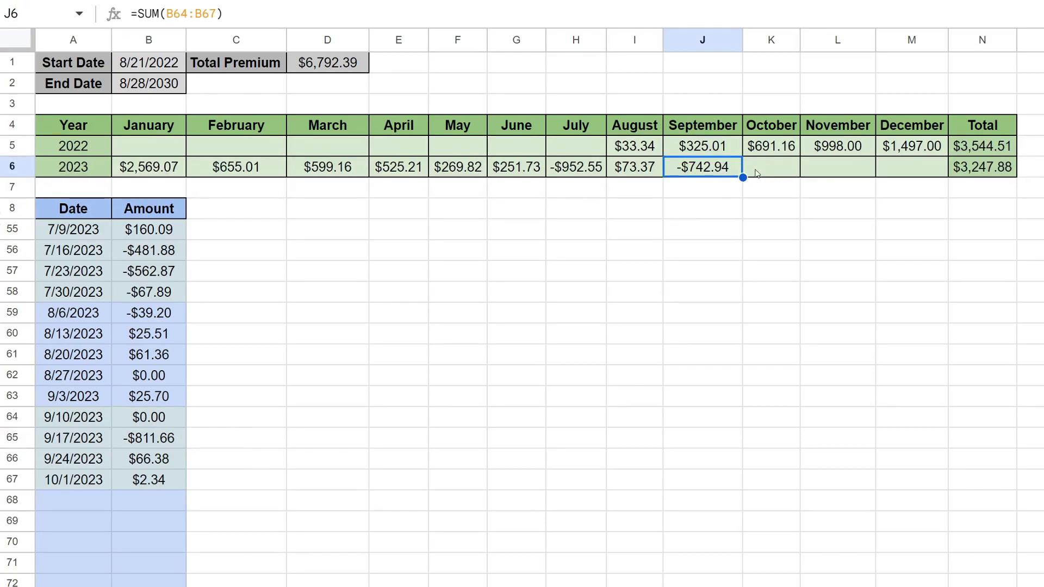
{"action": "left_click", "coordinate": [999, 171]}
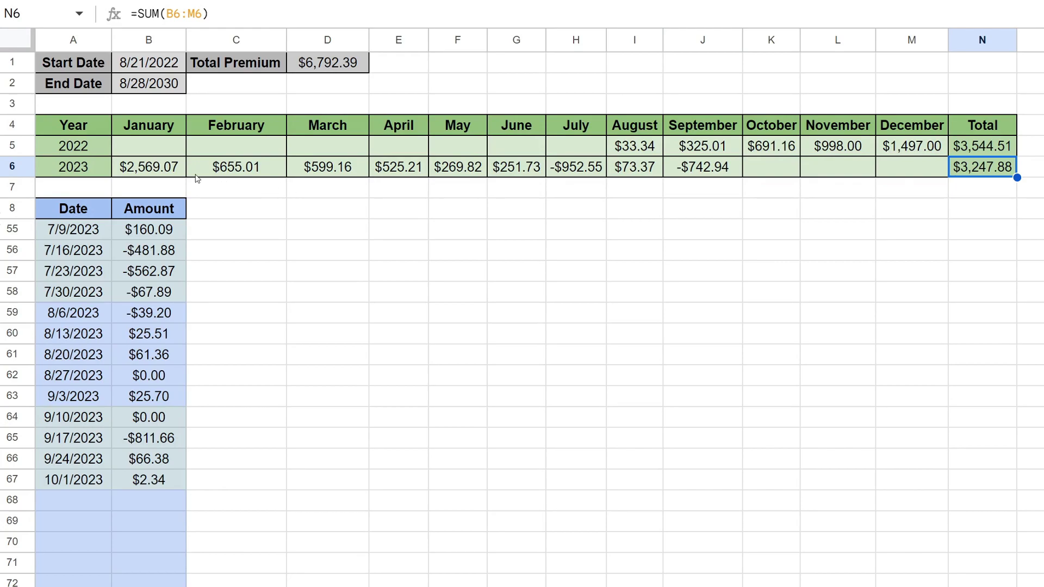
{"action": "left_click_drag", "start_coordinate": [150, 165], "coordinate": [702, 167]}
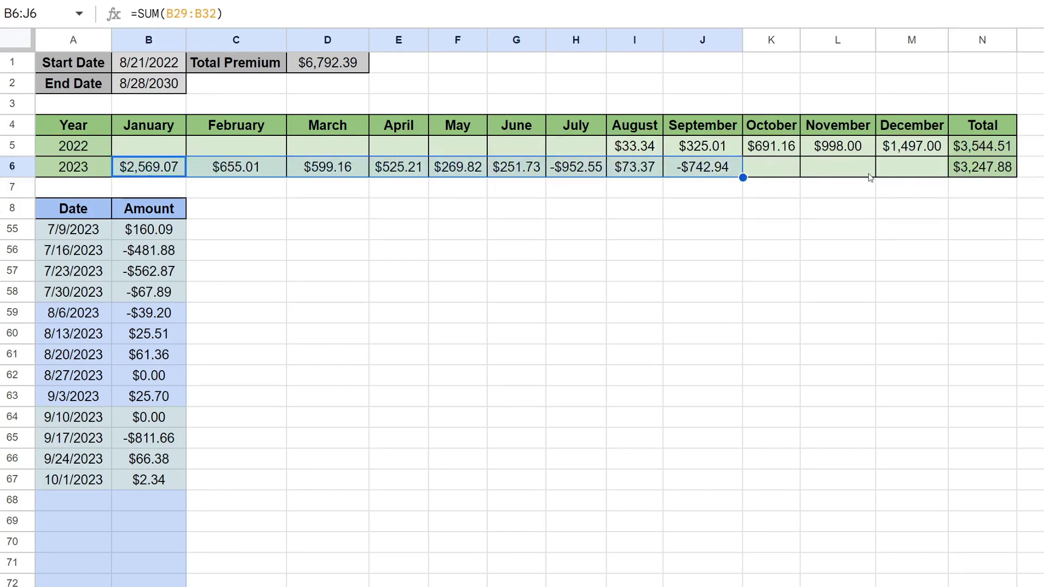
{"action": "left_click", "coordinate": [998, 166]}
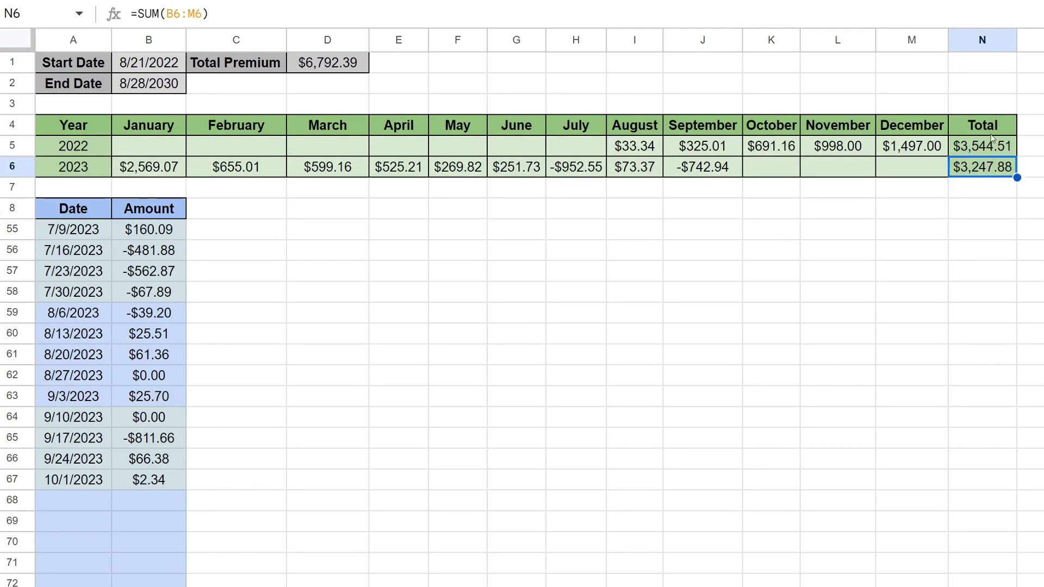
{"action": "mouse_move", "coordinate": [987, 147]}
{"action": "left_mouse_down"}
{"action": "mouse_move", "coordinate": [945, 150]}
{"action": "mouse_move", "coordinate": [979, 150]}
{"action": "left_mouse_up"}
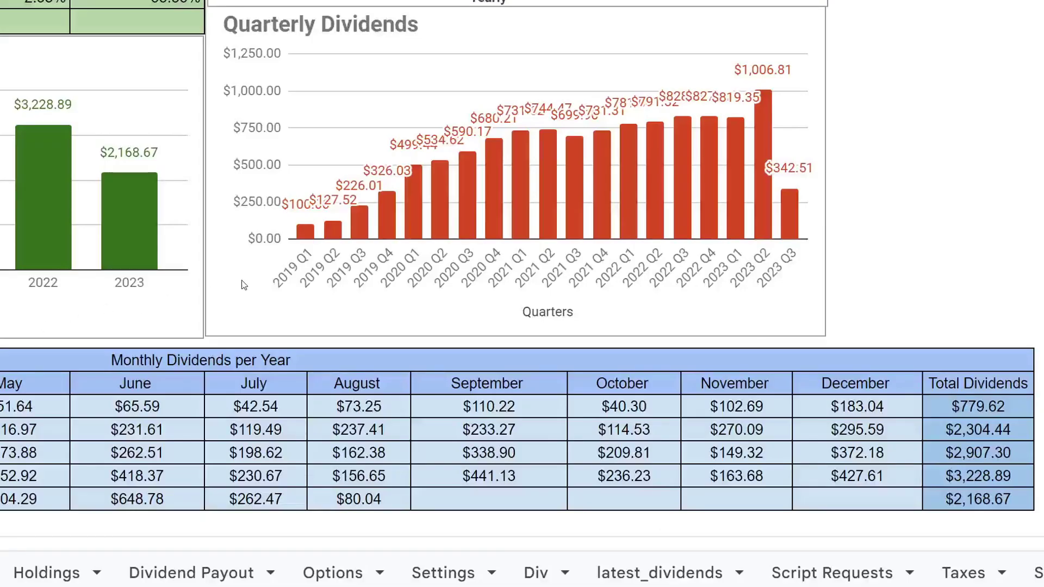
{"action": "scroll", "coordinate": [244, 285], "scroll_direction": "down", "scroll_amount": 3}
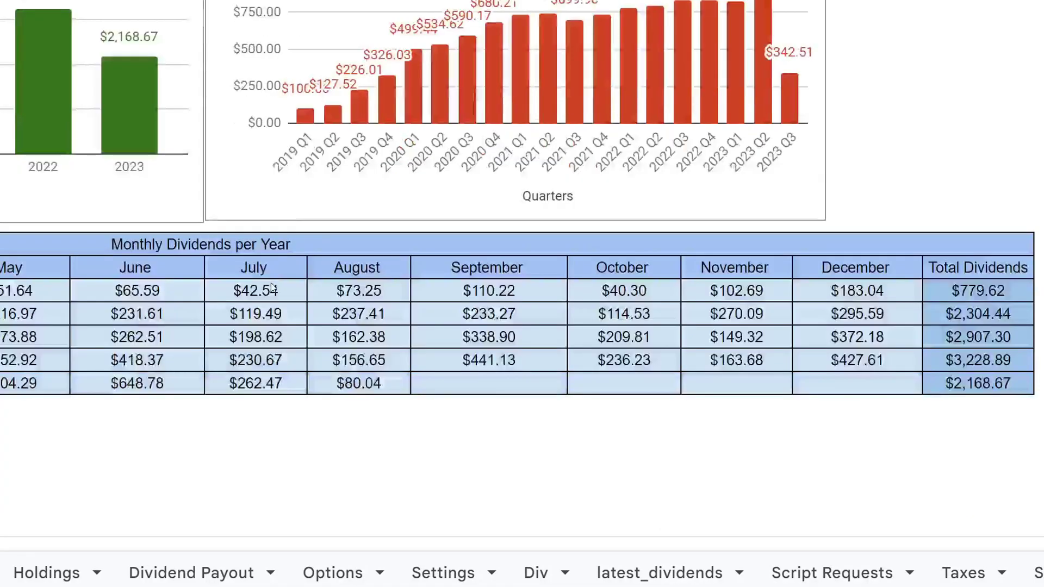
{"action": "left_click", "coordinate": [493, 382]}
{"action": "left_click", "coordinate": [611, 380]}
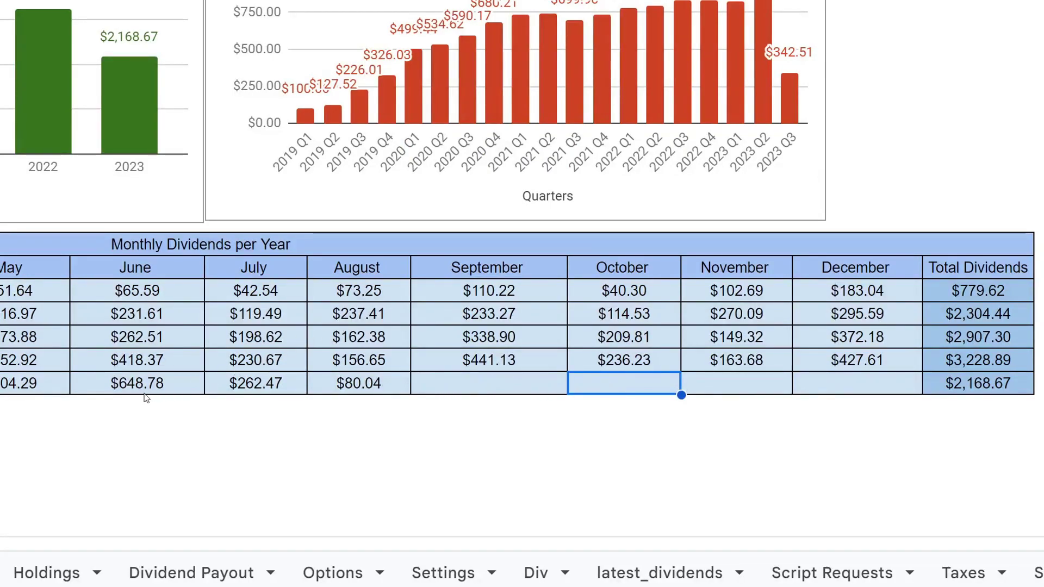
{"action": "left_click_drag", "start_coordinate": [144, 384], "coordinate": [379, 384]}
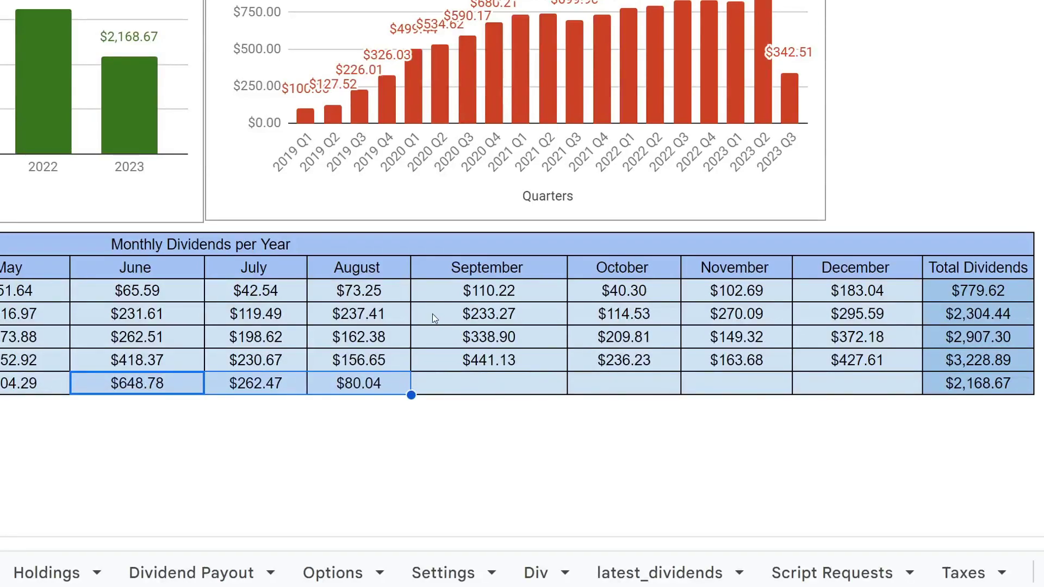
{"action": "left_click", "coordinate": [130, 385]}
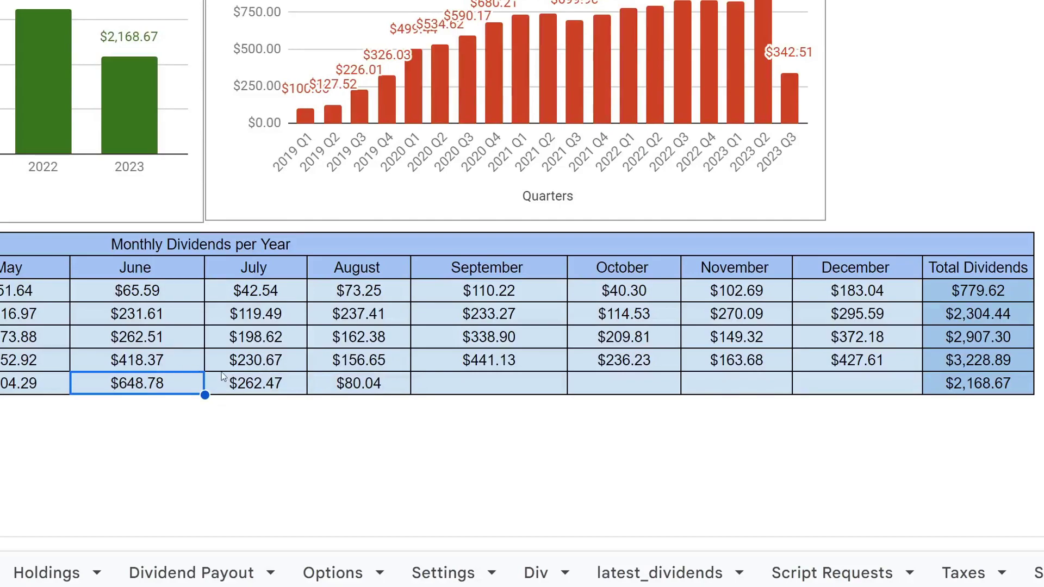
{"action": "left_click", "coordinate": [250, 387]}
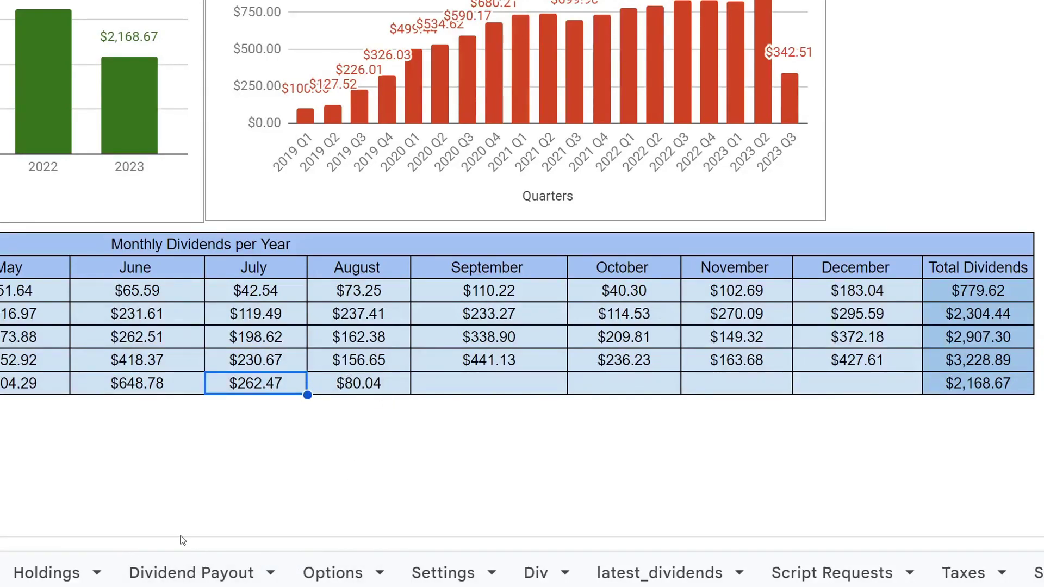
- Open the pay-date dividend sheet and review the MO through MSFT upcoming dividends and increases
{"action": "left_click", "coordinate": [203, 574]}
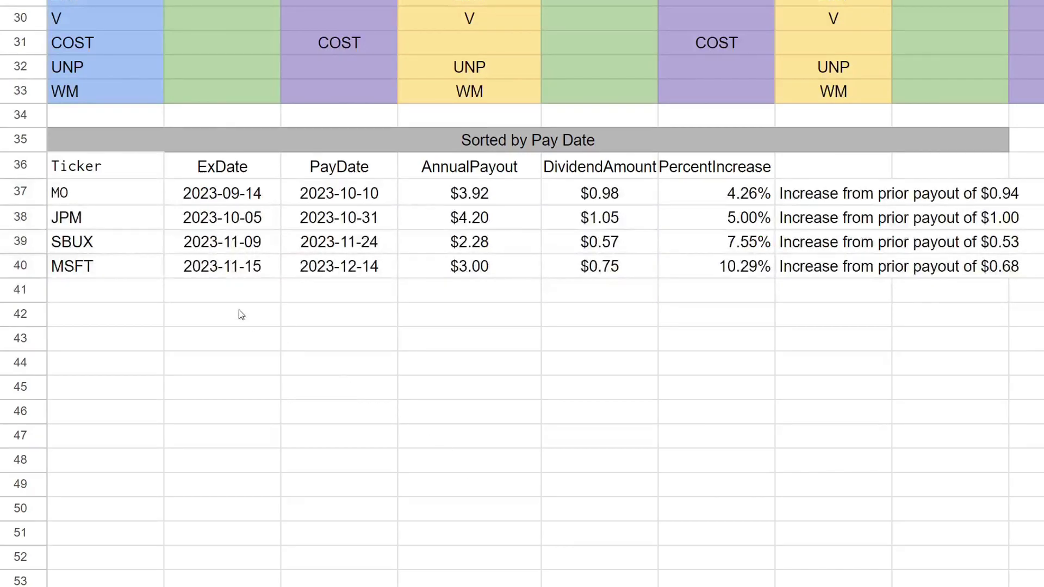
{"action": "left_click_drag", "start_coordinate": [109, 203], "coordinate": [602, 272]}
{"action": "left_click", "coordinate": [544, 345]}
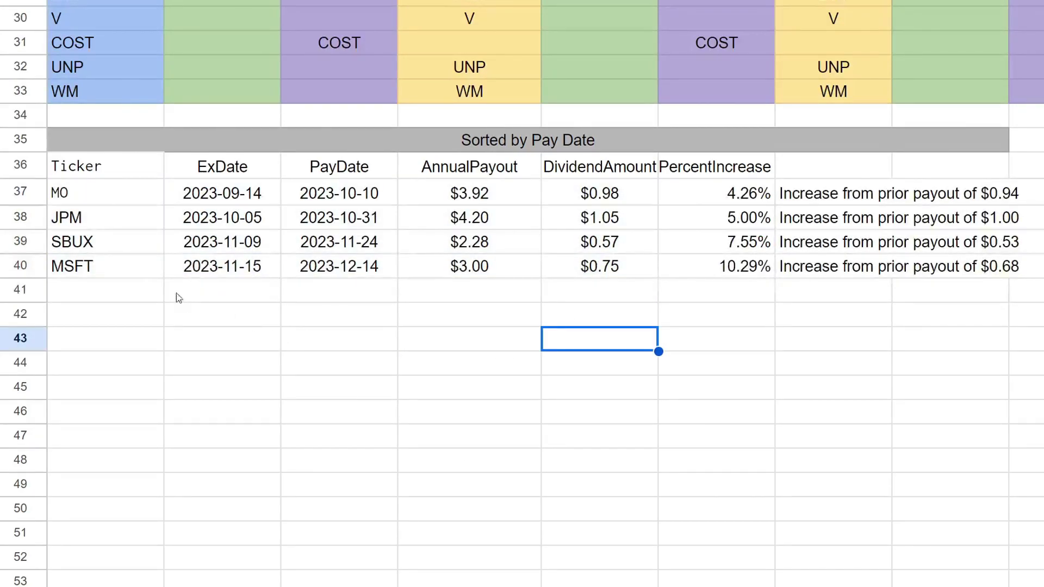
{"action": "left_click", "coordinate": [75, 202]}
{"action": "left_click_drag", "start_coordinate": [75, 202], "coordinate": [654, 225]}
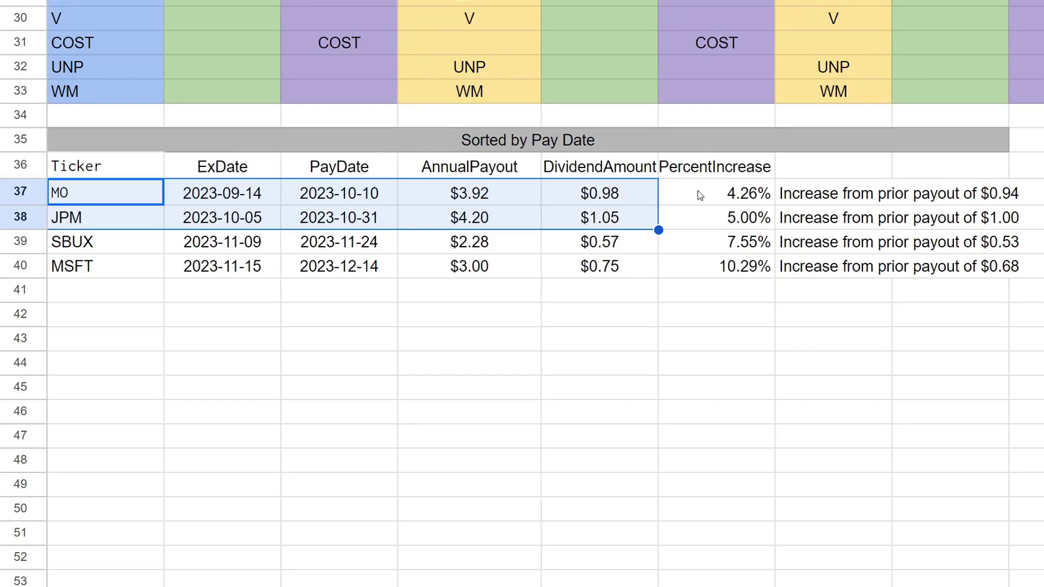
{"action": "left_click_drag", "start_coordinate": [697, 190], "coordinate": [81, 219]}
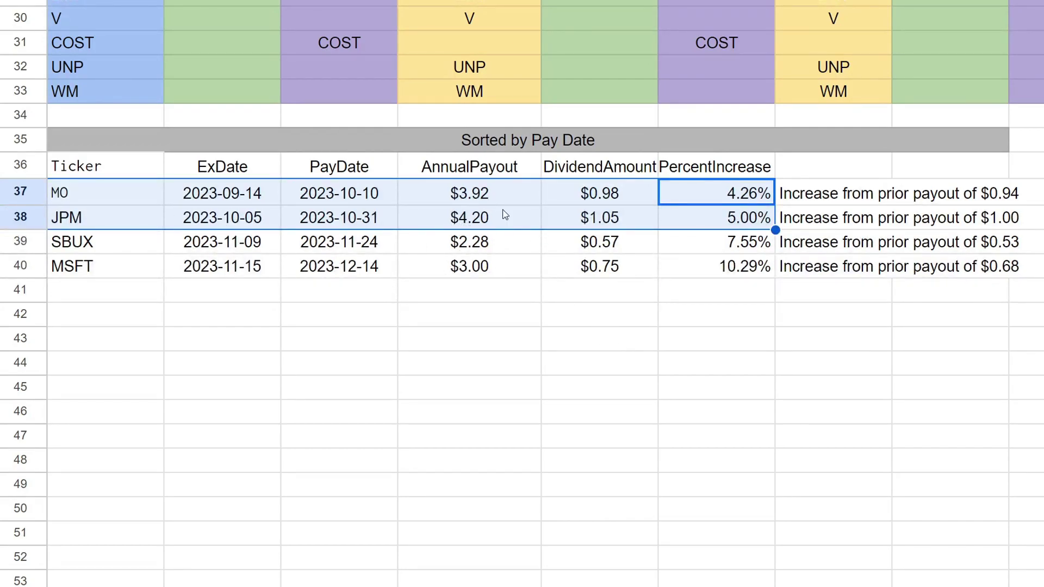
{"action": "left_click", "coordinate": [481, 340]}
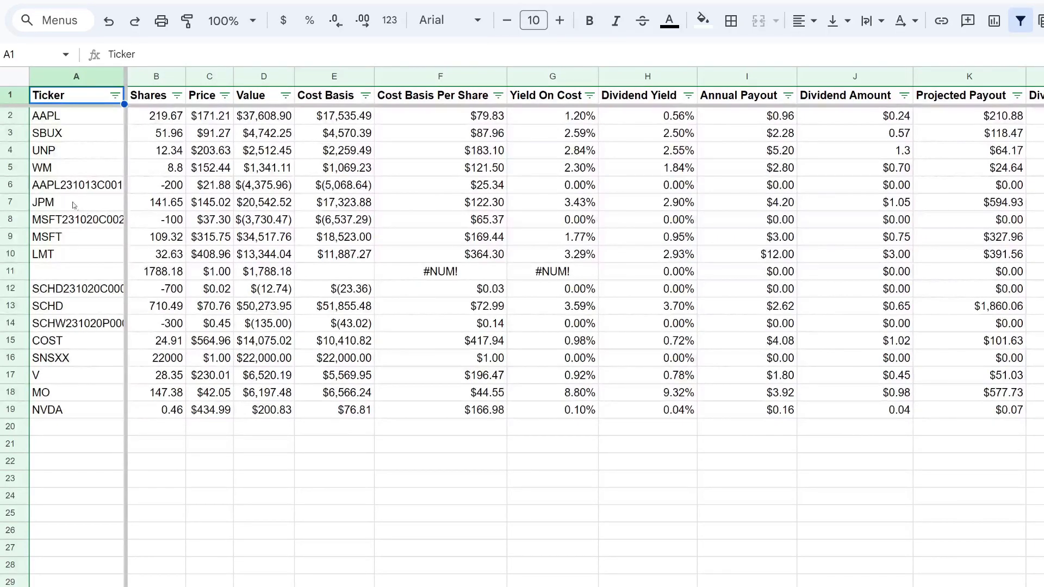
- Review the AAPL, MSFT, MO and JPM holdings rows, then select the empty September 2023 dividend cell
{"action": "left_click_drag", "start_coordinate": [44, 185], "coordinate": [163, 185]}
{"action": "left_click", "coordinate": [206, 224]}
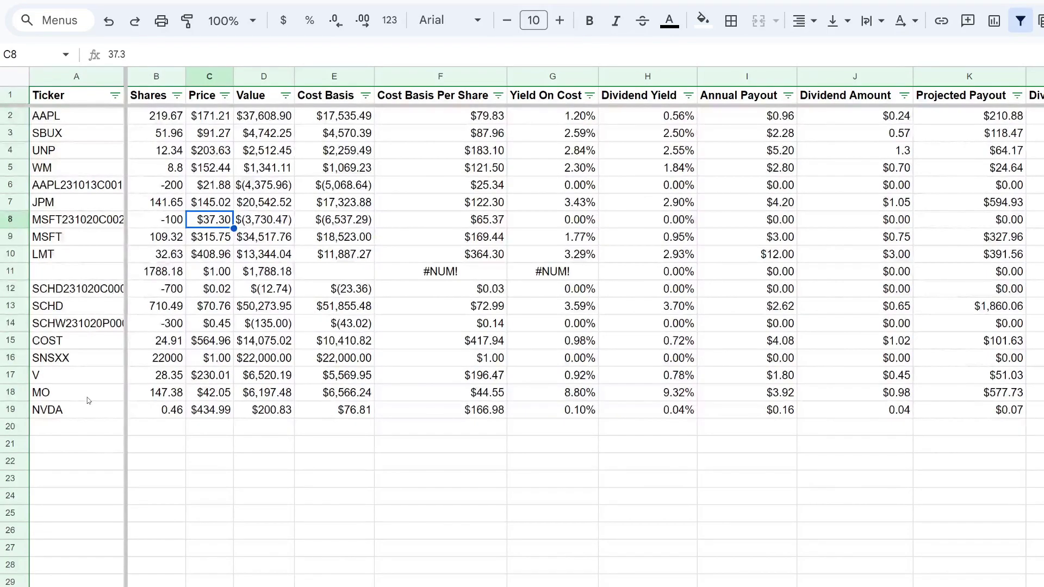
{"action": "left_click_drag", "start_coordinate": [60, 395], "coordinate": [158, 393]}
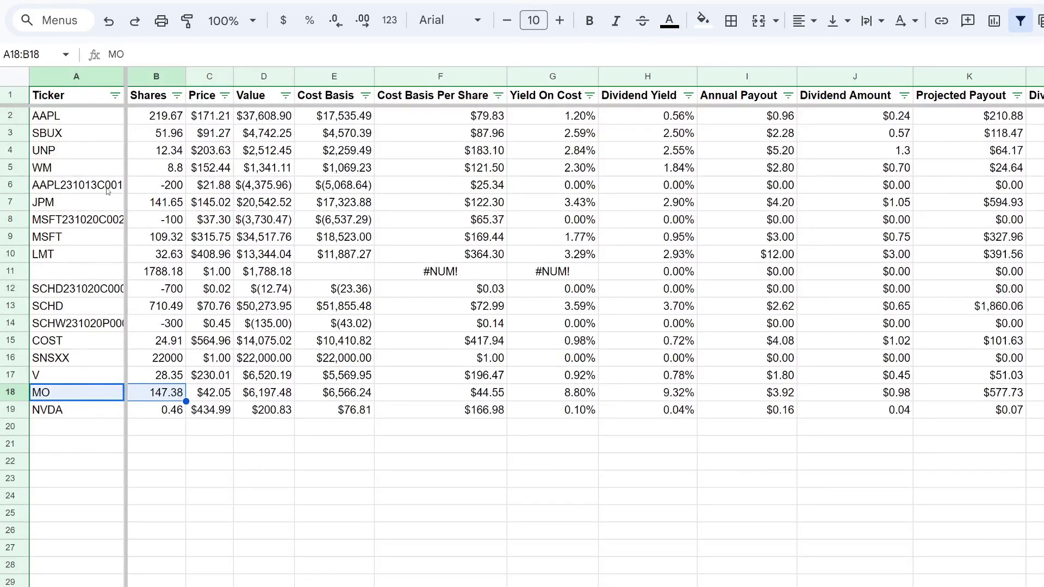
{"action": "left_click_drag", "start_coordinate": [98, 205], "coordinate": [264, 203]}
{"action": "left_click", "coordinate": [334, 271]}
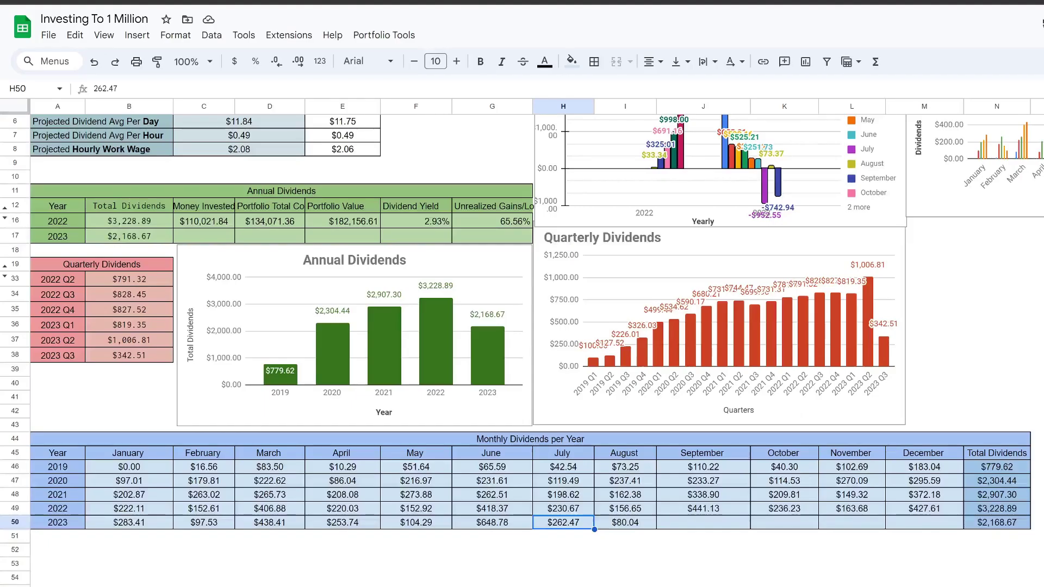
{"action": "left_click", "coordinate": [672, 521]}
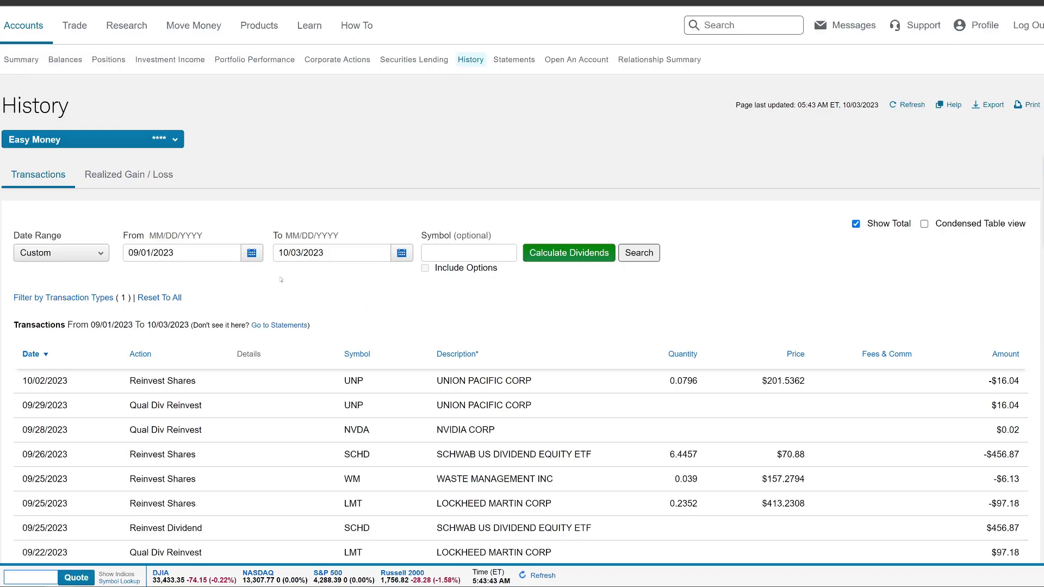
- Filter the 09/01/2023–10/03/2023 transaction history to Dividends only
{"action": "left_click", "coordinate": [251, 253]}
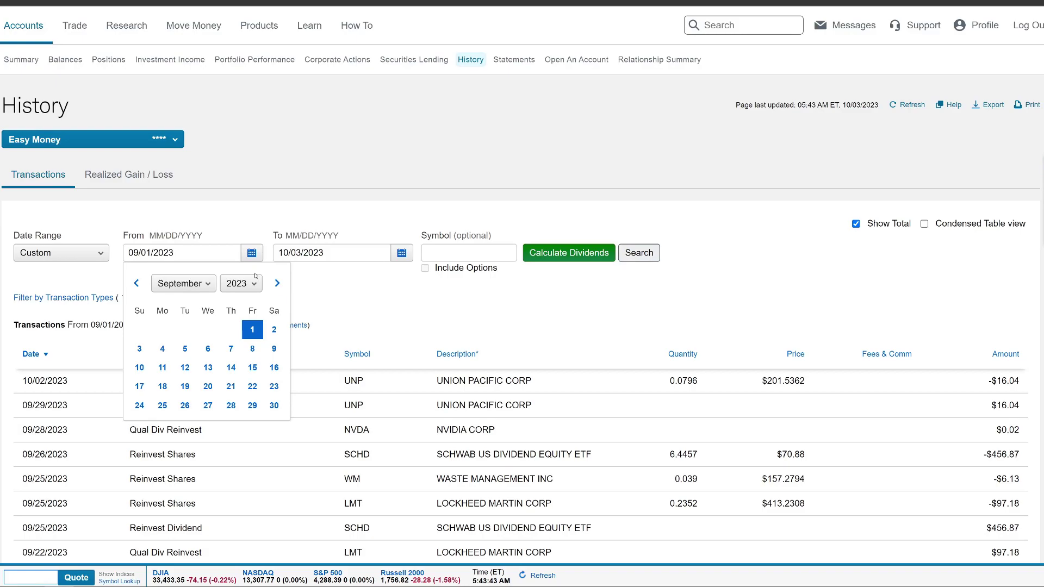
{"action": "left_click", "coordinate": [282, 258]}
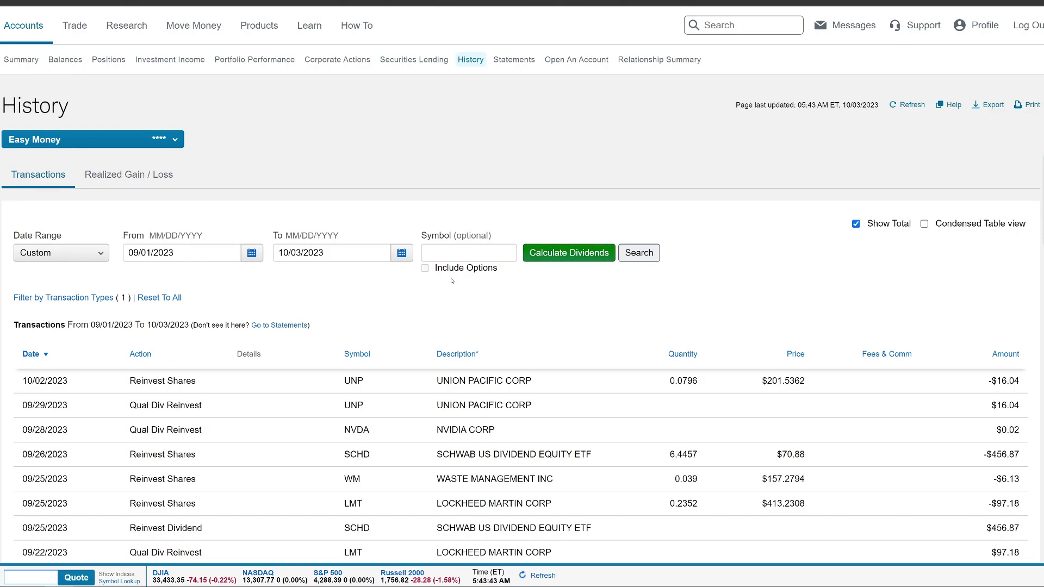
{"action": "left_click", "coordinate": [71, 299]}
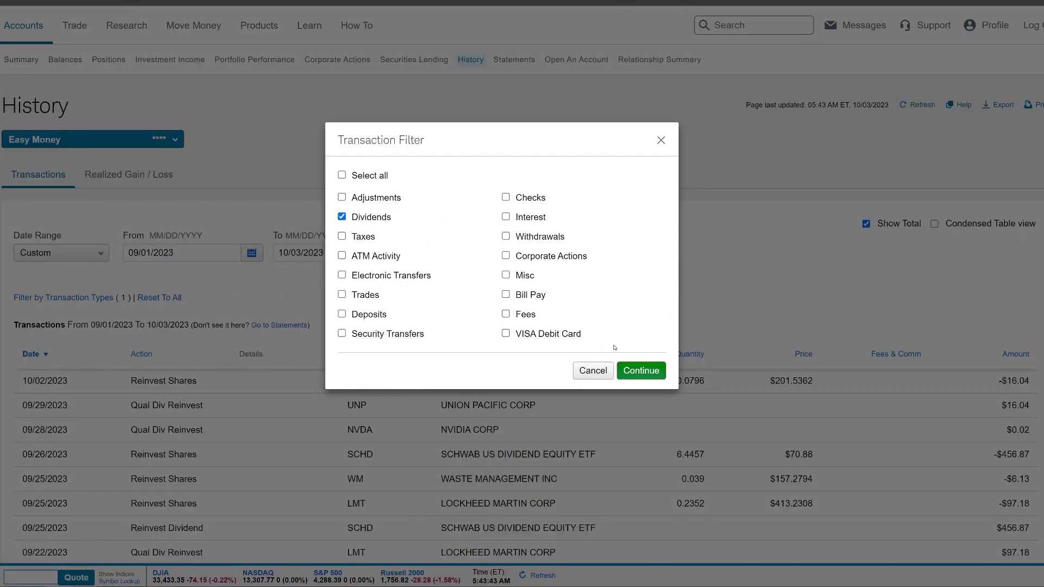
{"action": "left_click", "coordinate": [626, 369]}
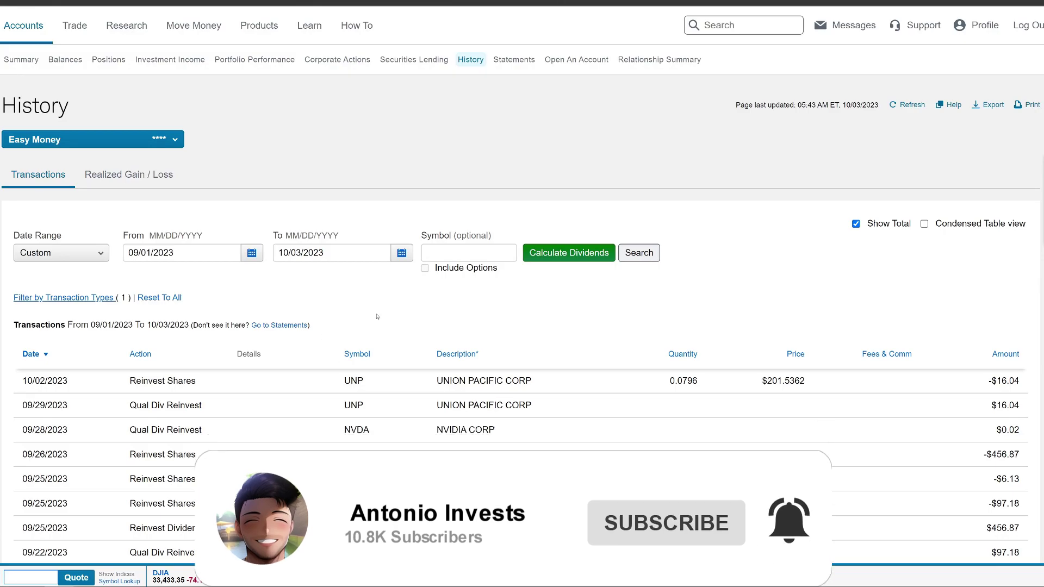
{"action": "scroll", "coordinate": [377, 316], "scroll_direction": "down", "scroll_amount": 5}
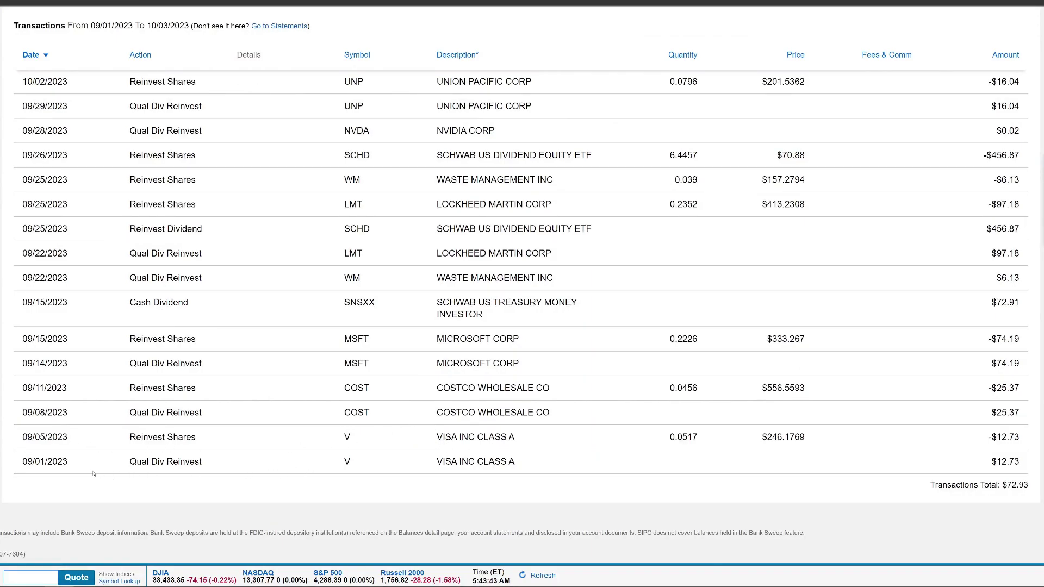
{"action": "left_click_drag", "start_coordinate": [23, 461], "coordinate": [69, 459]}
{"action": "left_click_drag", "start_coordinate": [439, 462], "coordinate": [536, 468]}
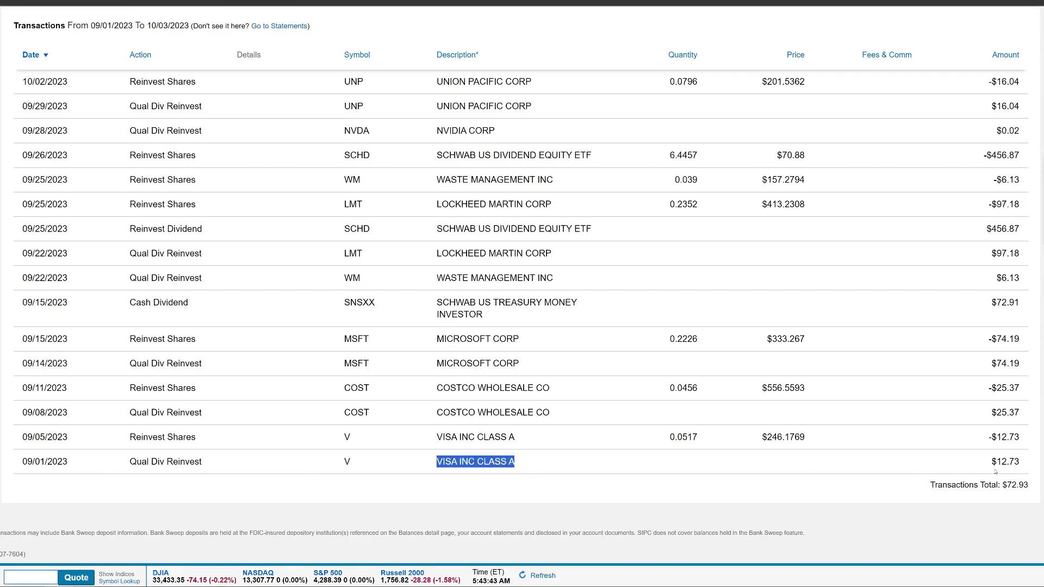
{"action": "left_click_drag", "start_coordinate": [989, 462], "coordinate": [1020, 460]}
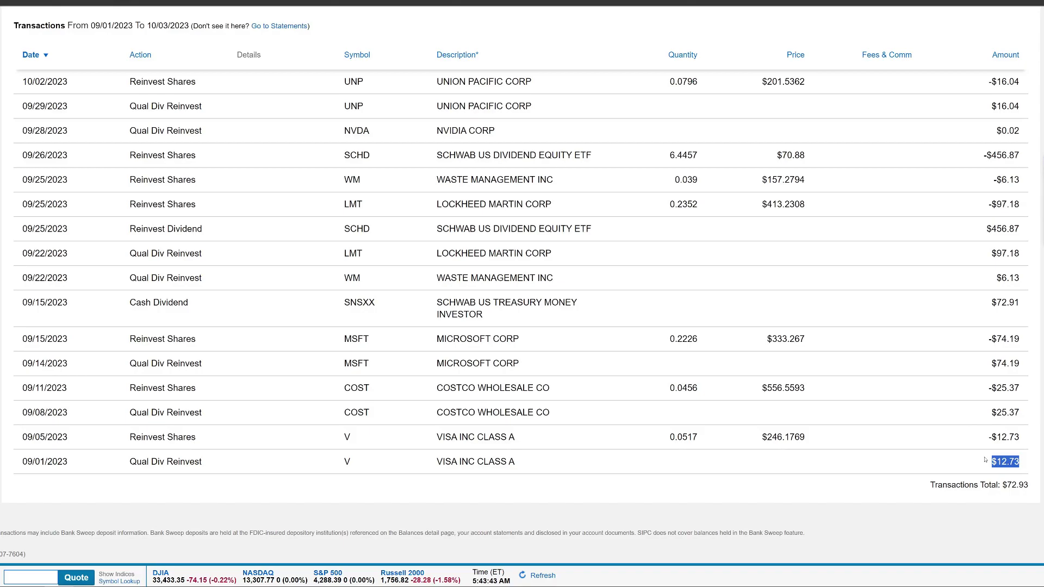
{"action": "left_click", "coordinate": [1018, 460]}
{"action": "scroll", "coordinate": [431, 465], "scroll_direction": "up", "scroll_amount": 1}
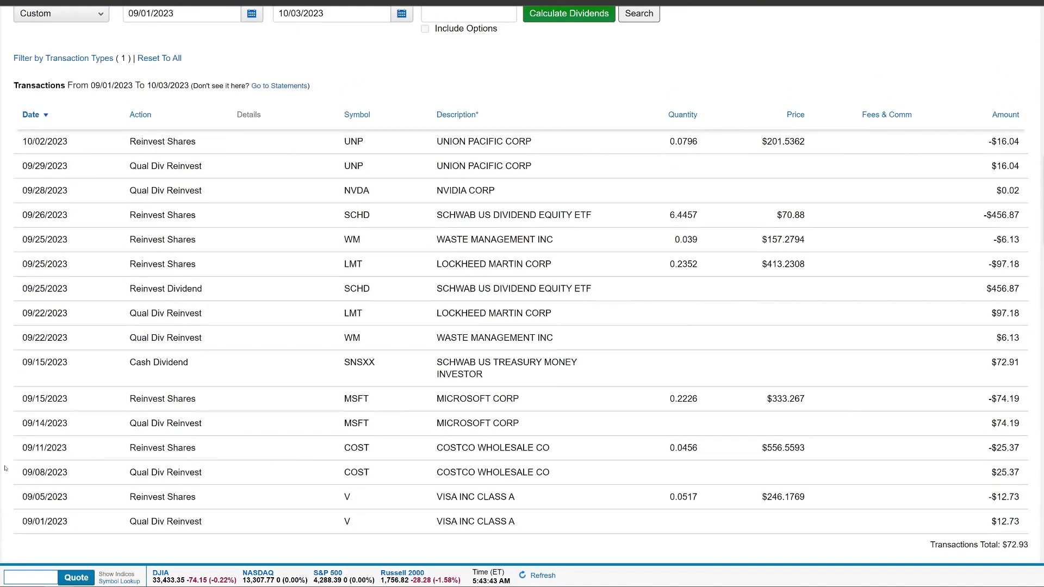
{"action": "left_click_drag", "start_coordinate": [17, 469], "coordinate": [80, 473]}
{"action": "left_click_drag", "start_coordinate": [972, 474], "coordinate": [1014, 474]}
{"action": "left_click_drag", "start_coordinate": [662, 499], "coordinate": [707, 488]}
{"action": "left_click_drag", "start_coordinate": [659, 446], "coordinate": [706, 451]}
{"action": "left_click", "coordinate": [708, 451]}
{"action": "scroll", "coordinate": [708, 451], "scroll_direction": "up", "scroll_amount": 2}
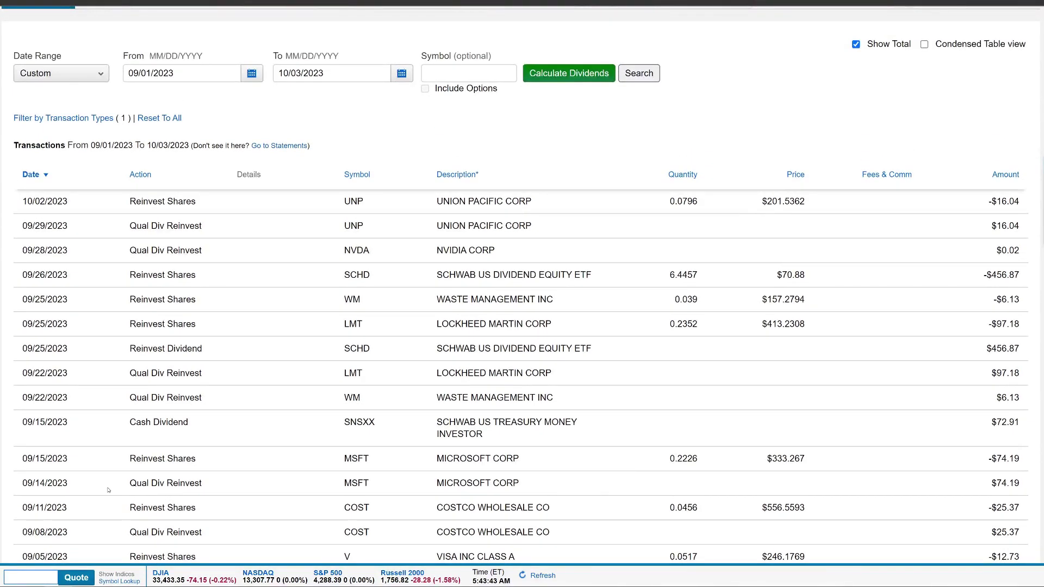
{"action": "left_click_drag", "start_coordinate": [22, 487], "coordinate": [74, 487]}
{"action": "left_click_drag", "start_coordinate": [346, 493], "coordinate": [650, 489]}
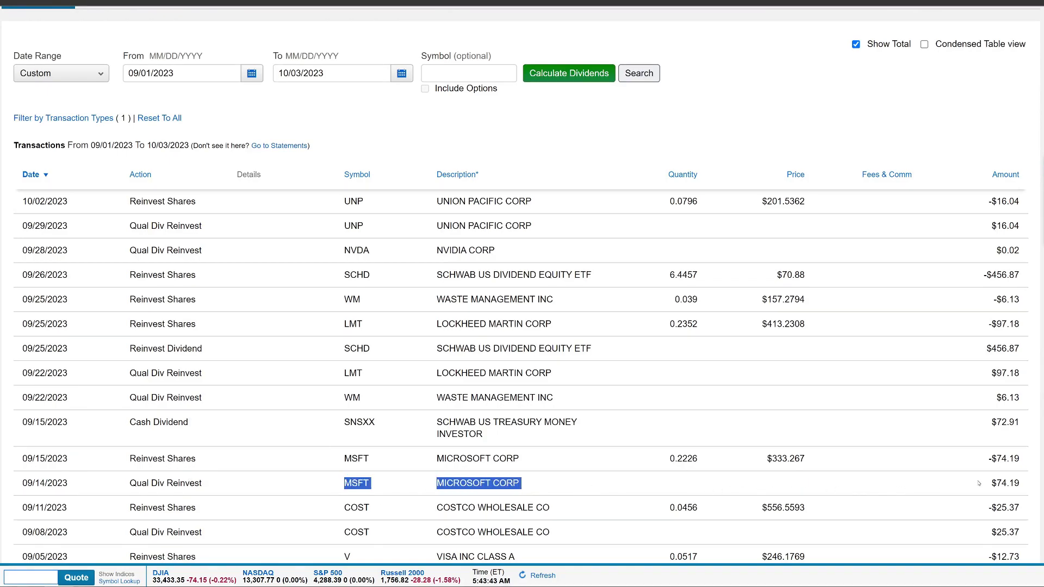
{"action": "left_click", "coordinate": [1004, 484]}
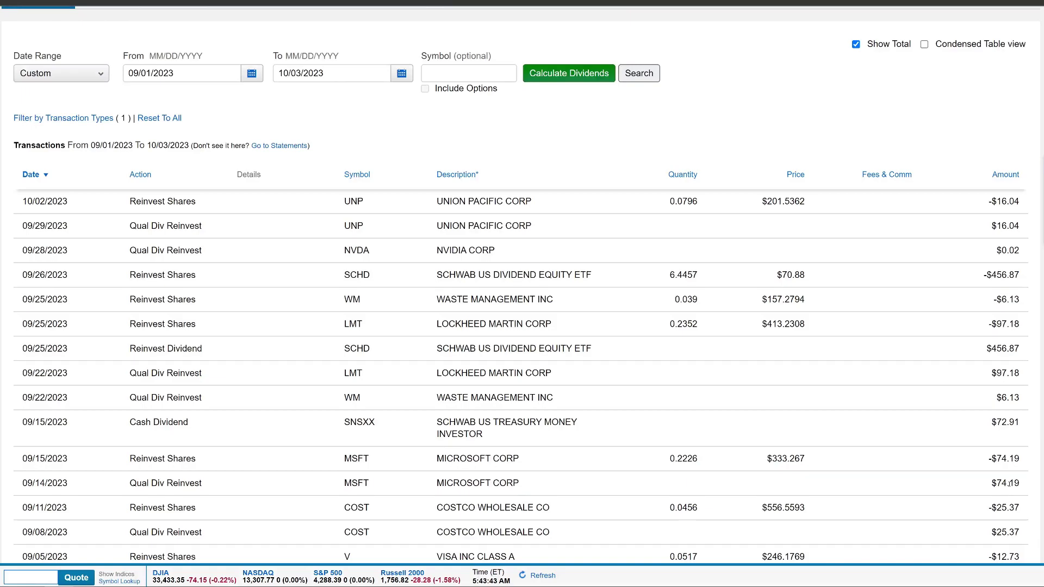
{"action": "left_click_drag", "start_coordinate": [991, 484], "coordinate": [1026, 487]}
{"action": "left_click", "coordinate": [1014, 482]}
{"action": "left_click_drag", "start_coordinate": [668, 465], "coordinate": [699, 458]}
{"action": "scroll", "coordinate": [346, 477], "scroll_direction": "up", "scroll_amount": 2}
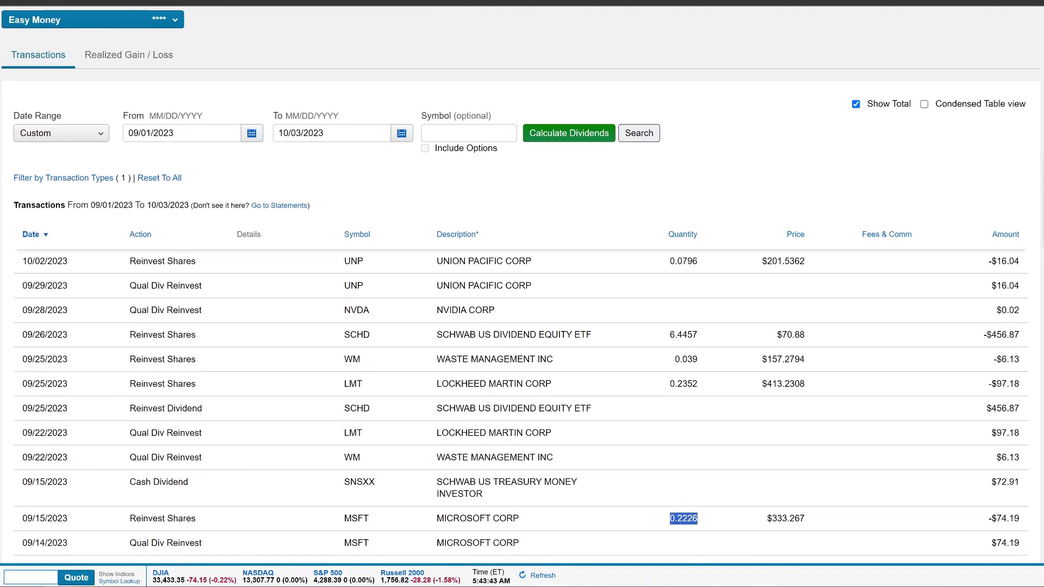
{"action": "left_click_drag", "start_coordinate": [21, 482], "coordinate": [204, 486]}
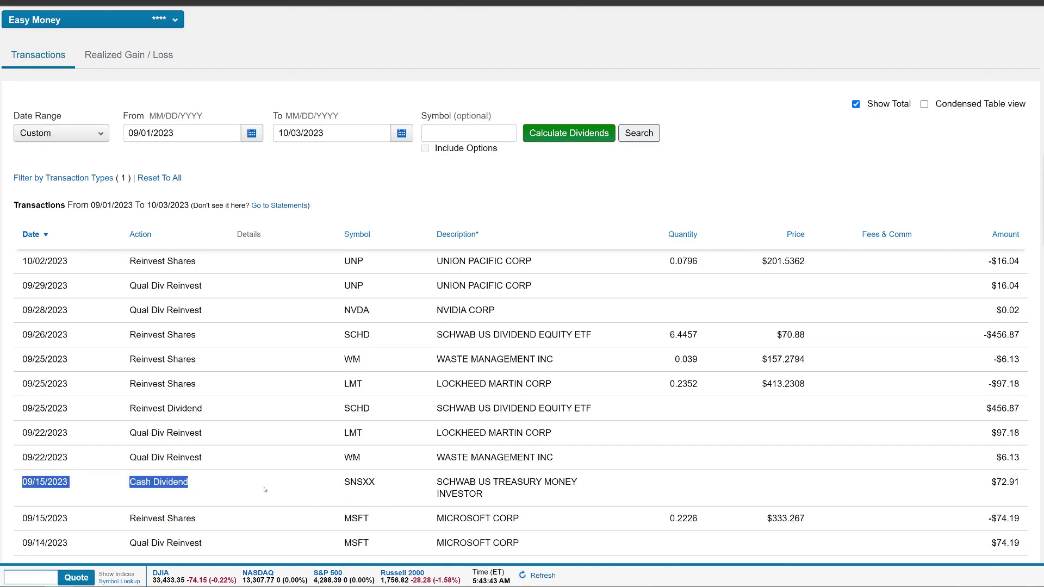
{"action": "left_click_drag", "start_coordinate": [343, 483], "coordinate": [377, 485]}
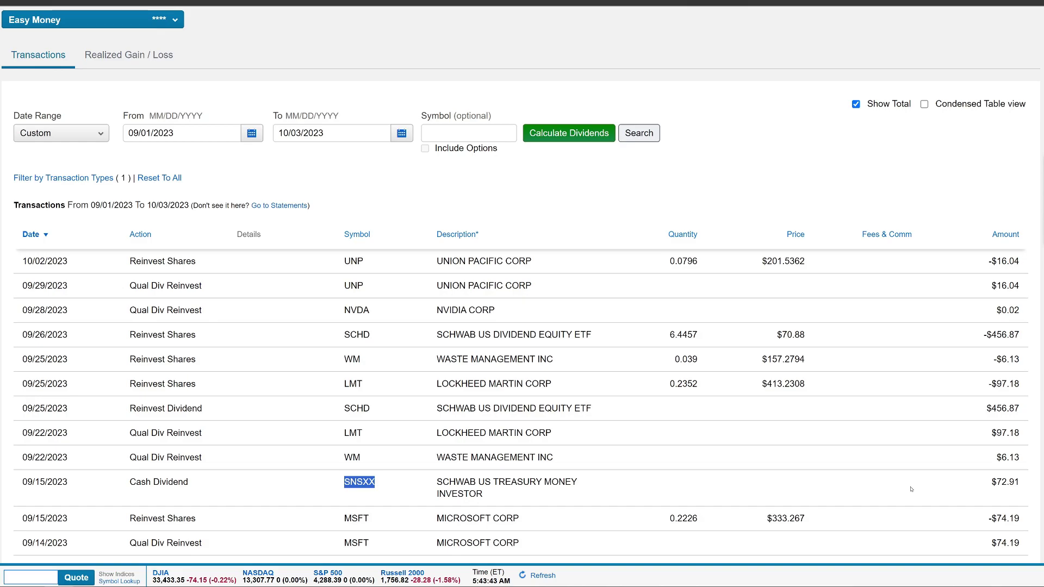
{"action": "left_click_drag", "start_coordinate": [988, 482], "coordinate": [1021, 482]}
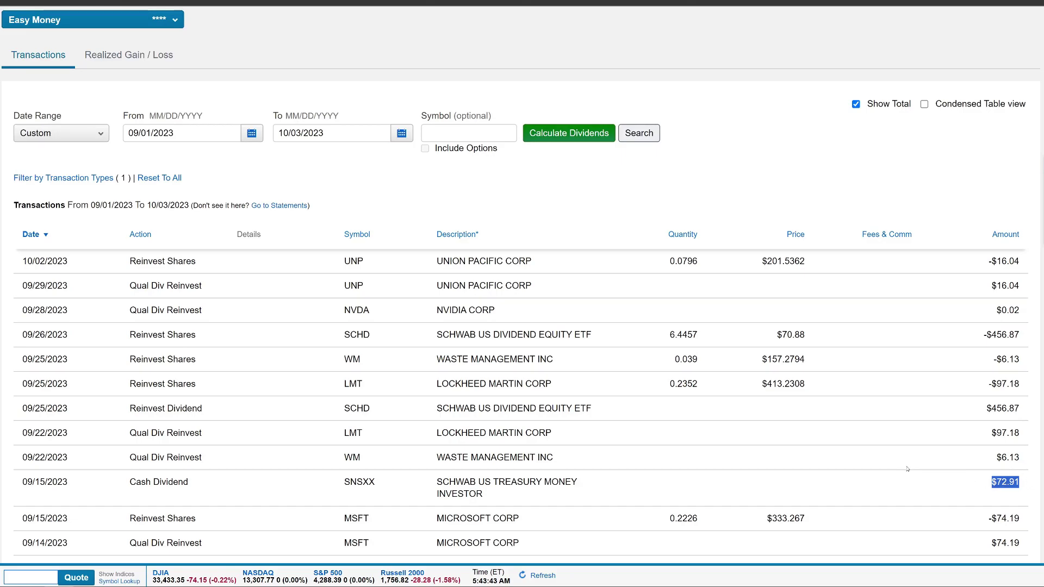
{"action": "left_click_drag", "start_coordinate": [12, 478], "coordinate": [71, 484]}
{"action": "left_click", "coordinate": [105, 484]}
{"action": "left_click_drag", "start_coordinate": [994, 483], "coordinate": [1033, 485]}
{"action": "left_click_drag", "start_coordinate": [20, 458], "coordinate": [83, 461]}
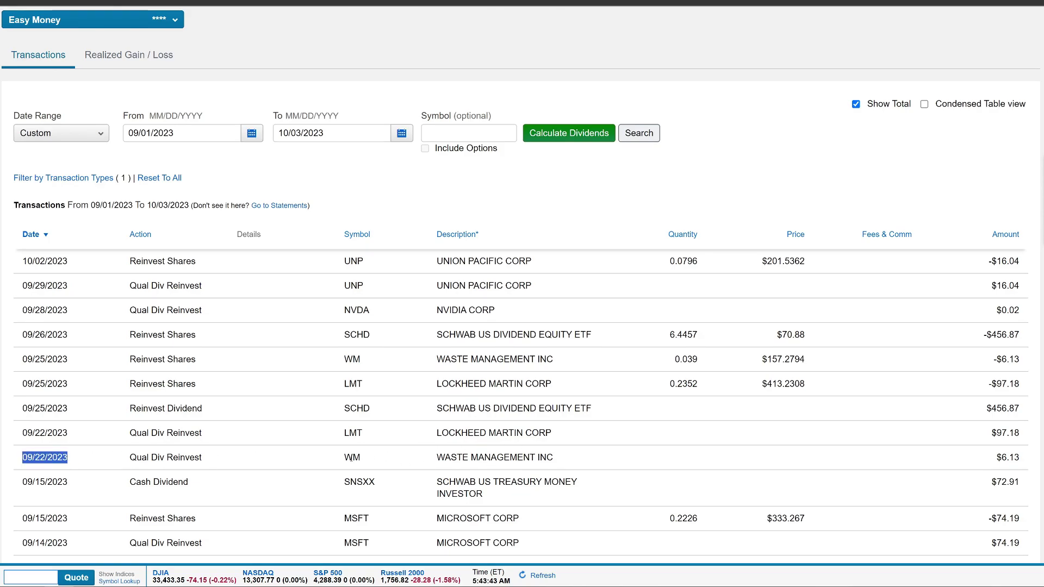
{"action": "left_click_drag", "start_coordinate": [348, 459], "coordinate": [694, 469]}
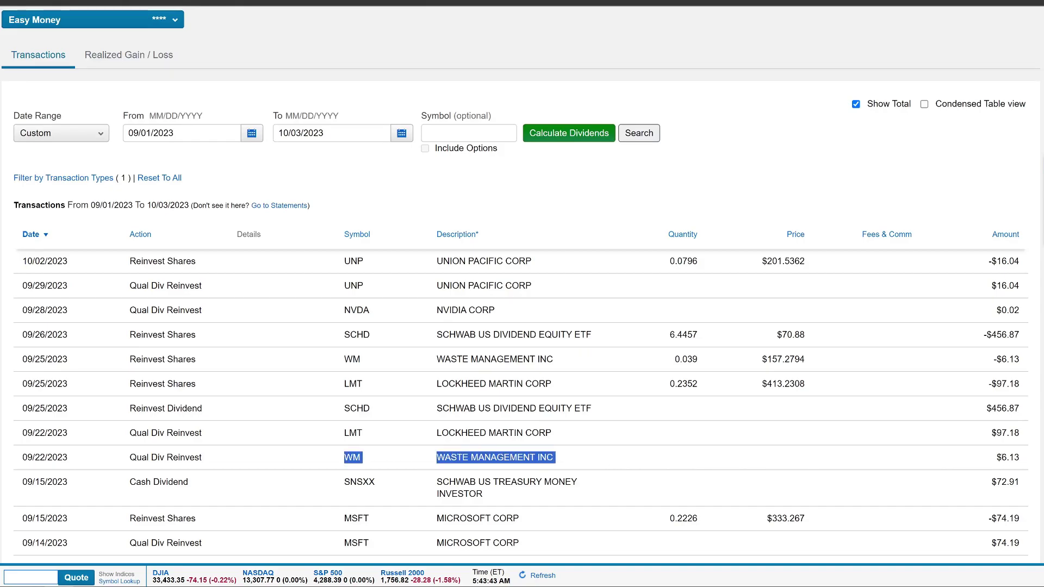
{"action": "left_click_drag", "start_coordinate": [994, 458], "coordinate": [1032, 459]}
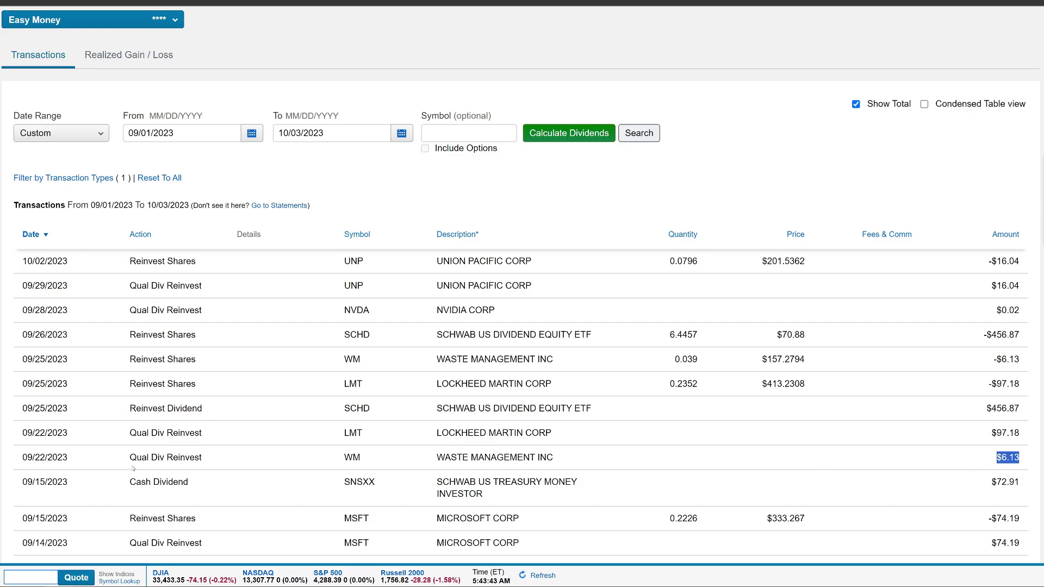
{"action": "triple_click", "coordinate": [90, 436]}
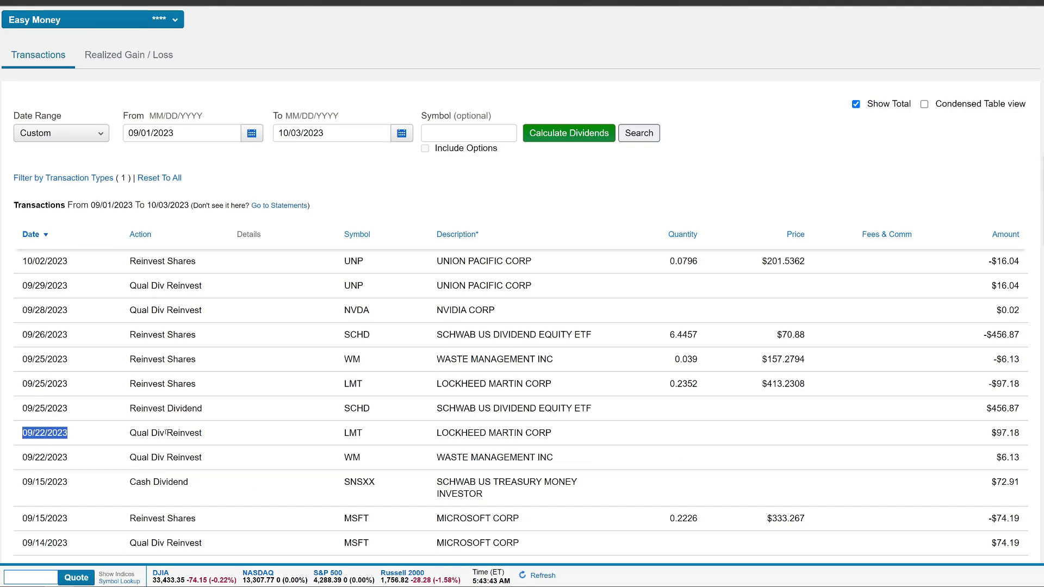
{"action": "left_click_drag", "start_coordinate": [435, 434], "coordinate": [672, 441]}
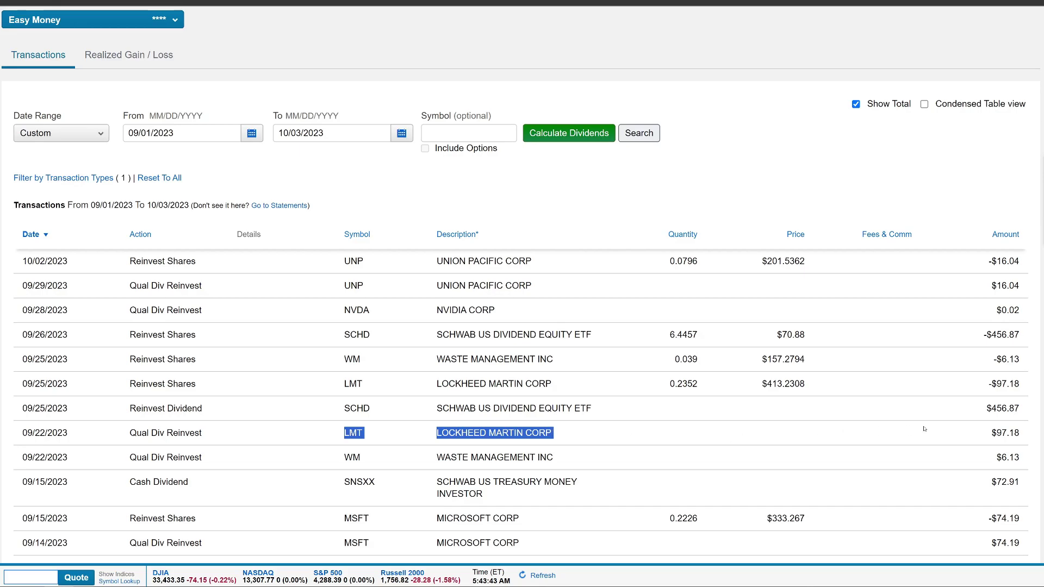
{"action": "triple_click", "coordinate": [1009, 433]}
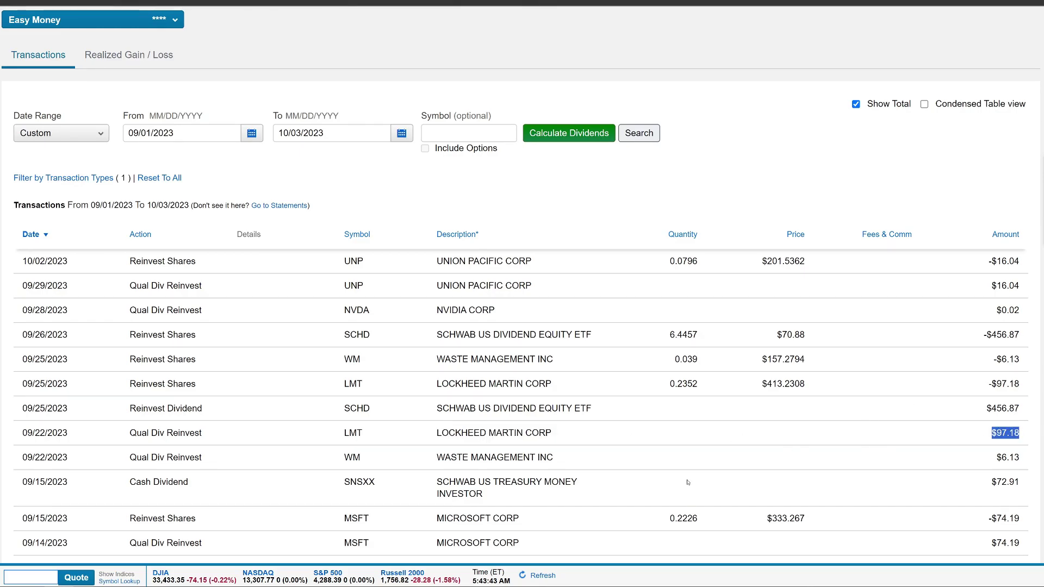
{"action": "scroll", "coordinate": [639, 435], "scroll_direction": "up", "scroll_amount": 1}
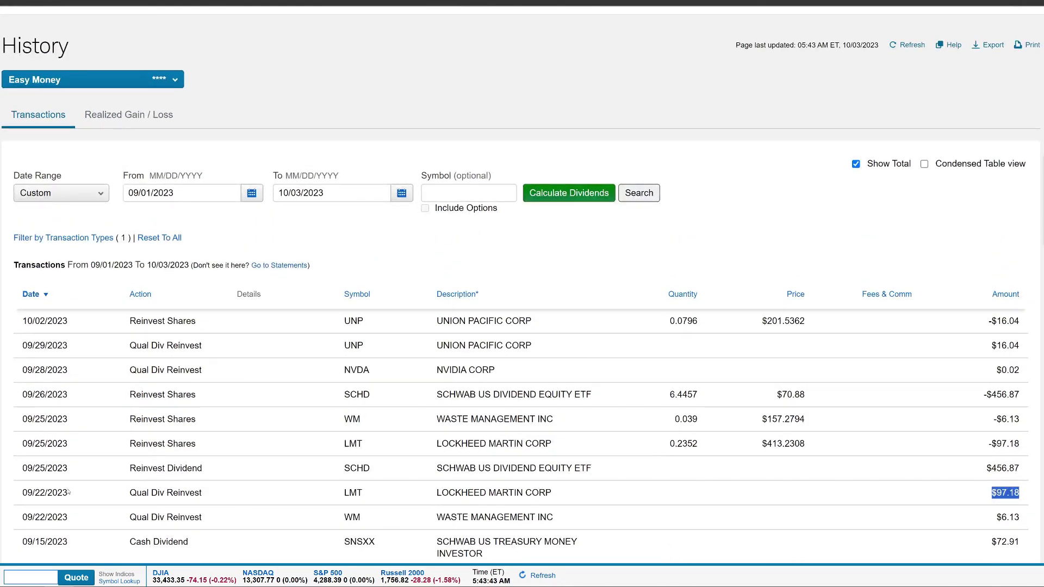
{"action": "left_click_drag", "start_coordinate": [21, 467], "coordinate": [131, 461]}
{"action": "left_click_drag", "start_coordinate": [326, 461], "coordinate": [690, 478]}
{"action": "left_click_drag", "start_coordinate": [984, 468], "coordinate": [1022, 476]}
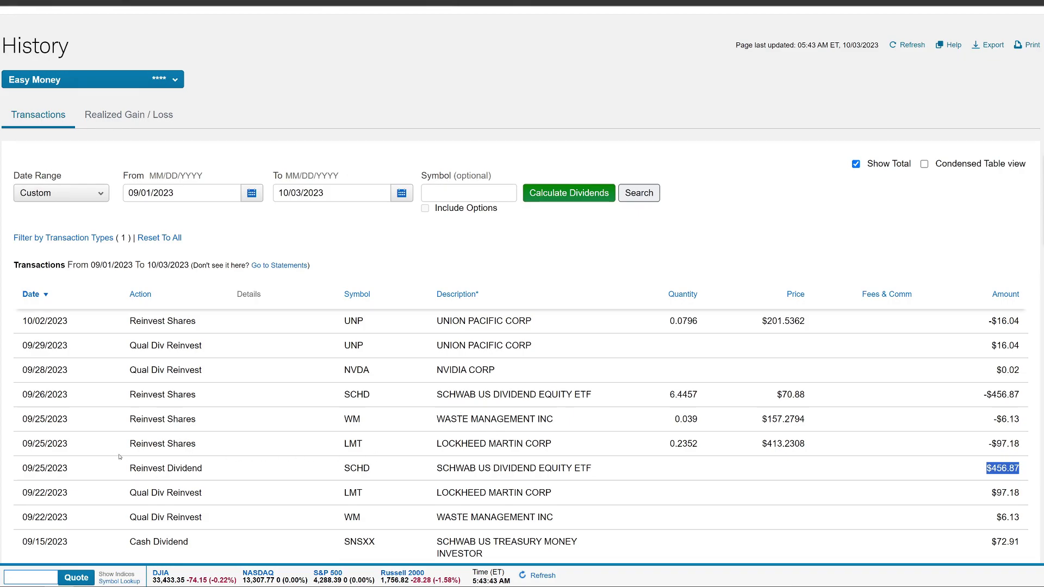
{"action": "left_click_drag", "start_coordinate": [348, 443], "coordinate": [448, 444]}
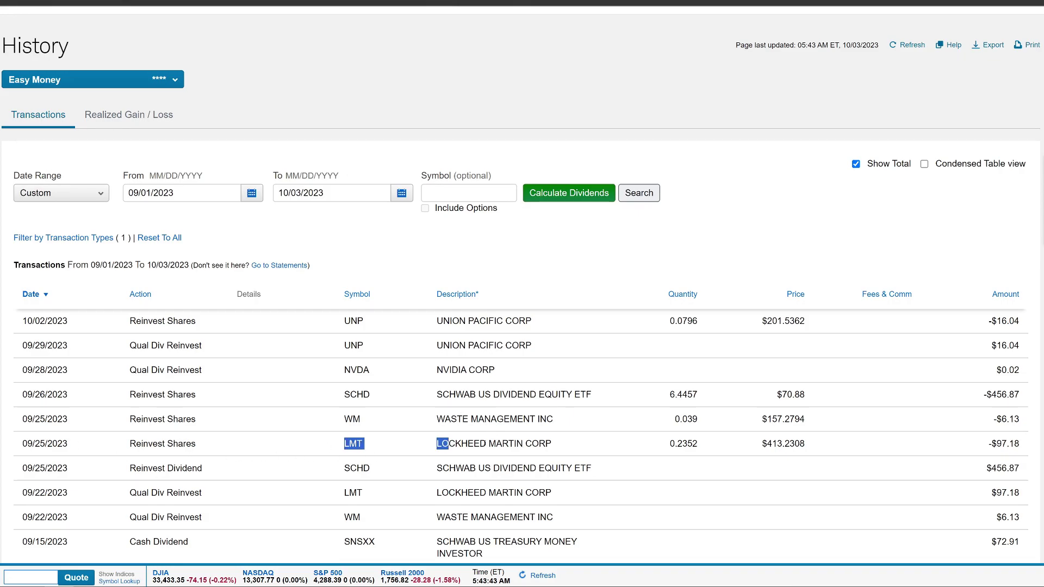
{"action": "left_click_drag", "start_coordinate": [665, 445], "coordinate": [705, 446]}
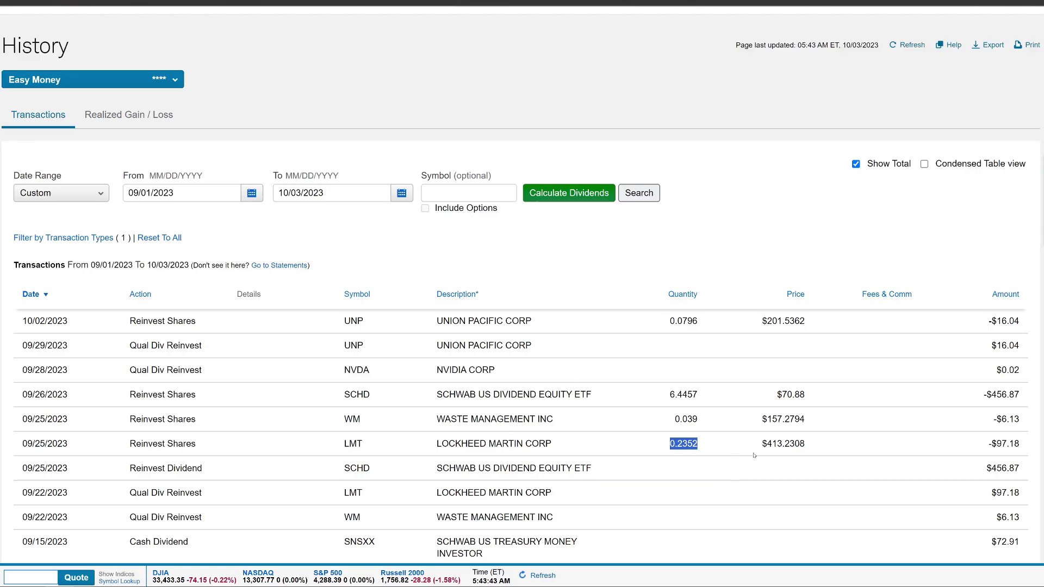
{"action": "left_click_drag", "start_coordinate": [667, 420], "coordinate": [707, 420]}
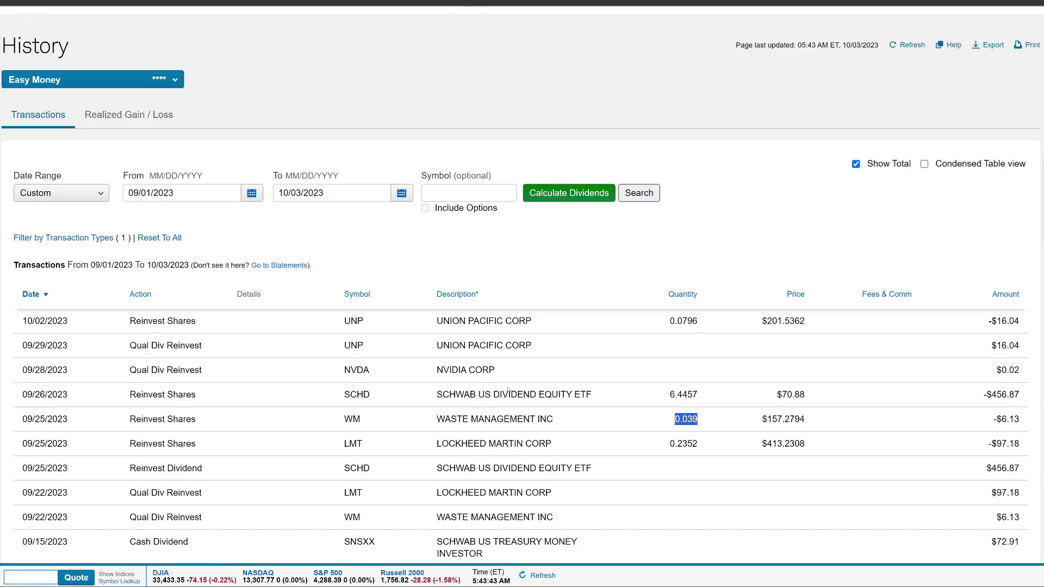
{"action": "left_click_drag", "start_coordinate": [347, 387], "coordinate": [711, 397]}
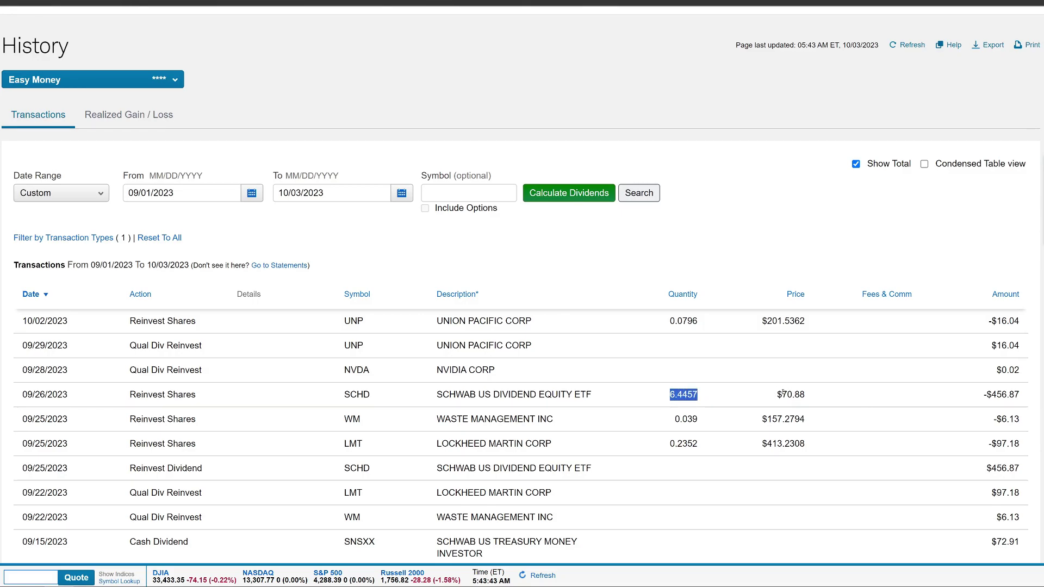
{"action": "left_click_drag", "start_coordinate": [783, 392], "coordinate": [831, 396]}
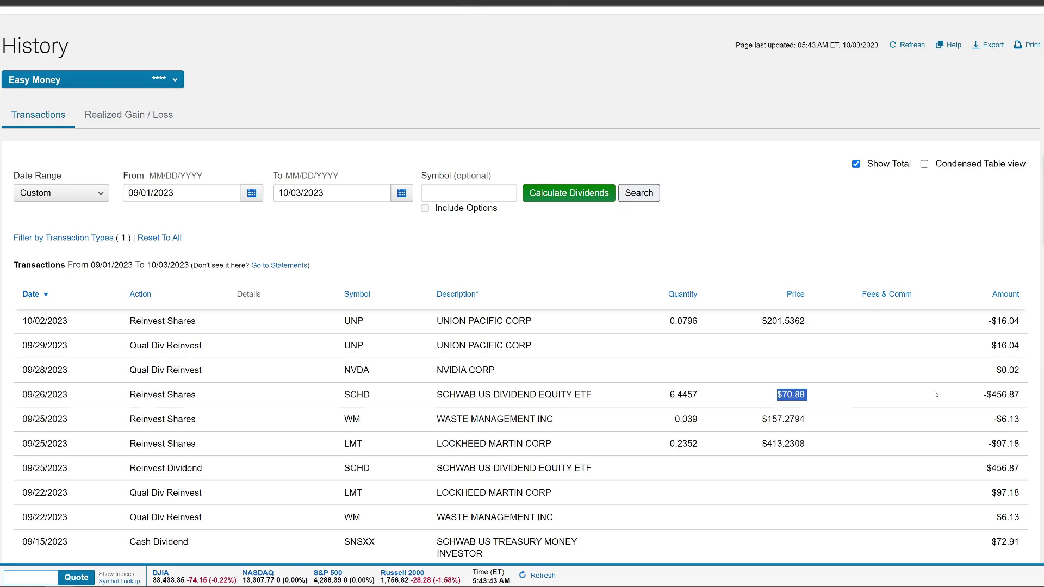
{"action": "left_click_drag", "start_coordinate": [978, 400], "coordinate": [1037, 395]}
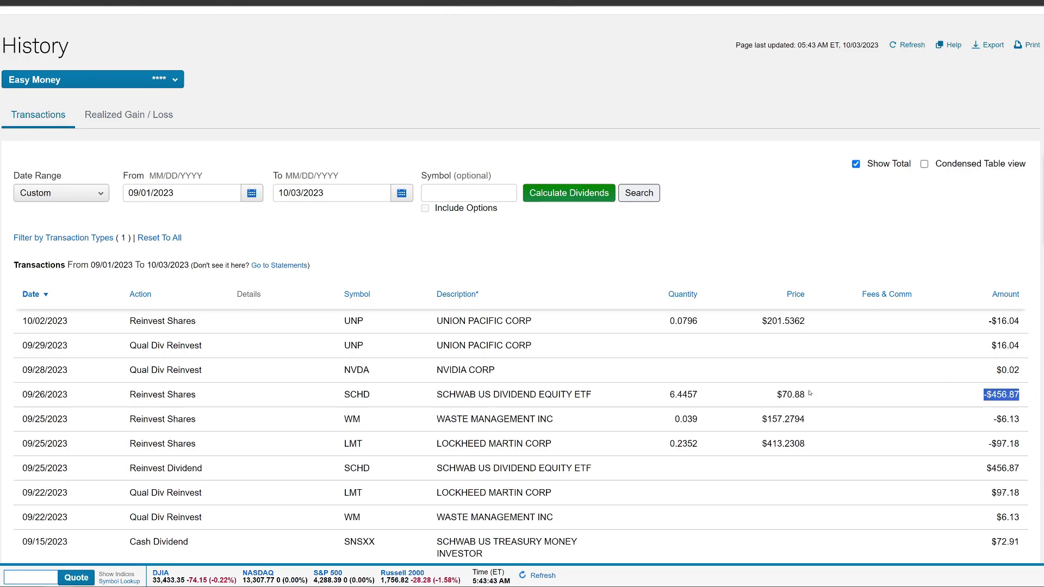
{"action": "left_click", "coordinate": [719, 395]}
- Compute 6.4457 × 0.65 = 4.189705, multiply by 4 for 16.75882, then close Calculator
{"action": "key", "text": "alt+Tab"}
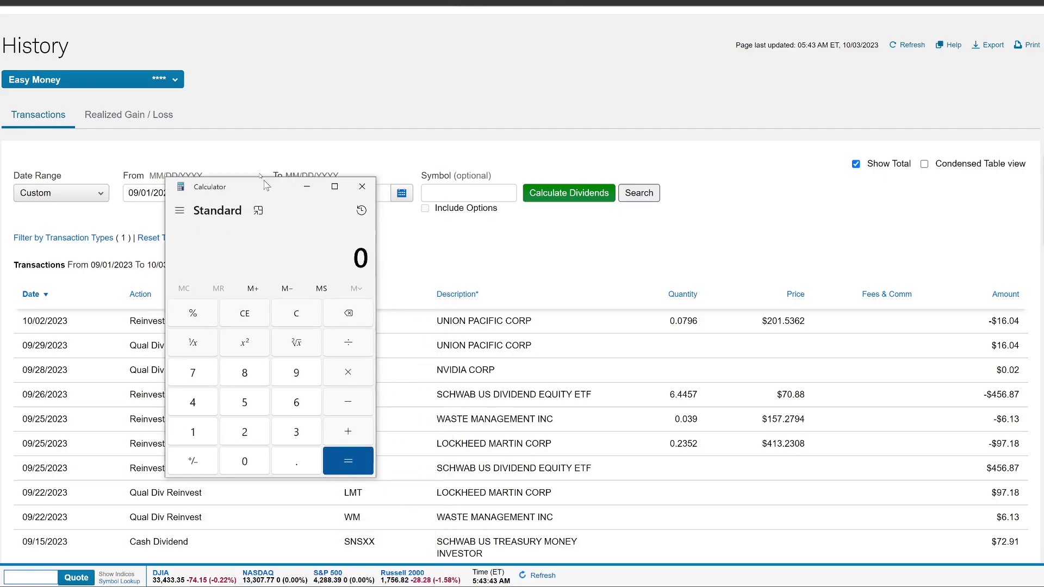
{"action": "left_click_drag", "start_coordinate": [358, 182], "coordinate": [203, 177]}
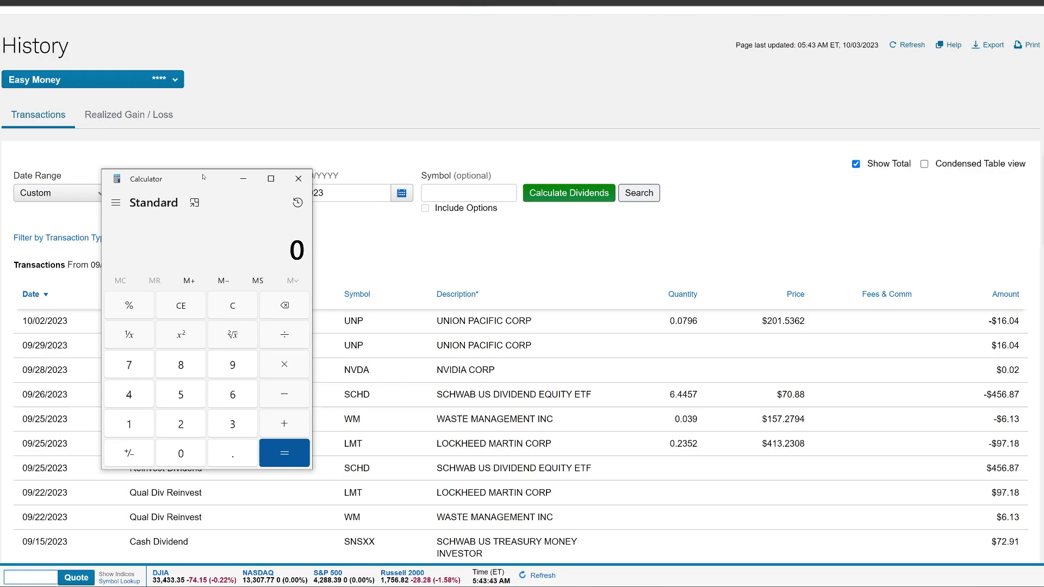
{"action": "type", "text": "6.44"}
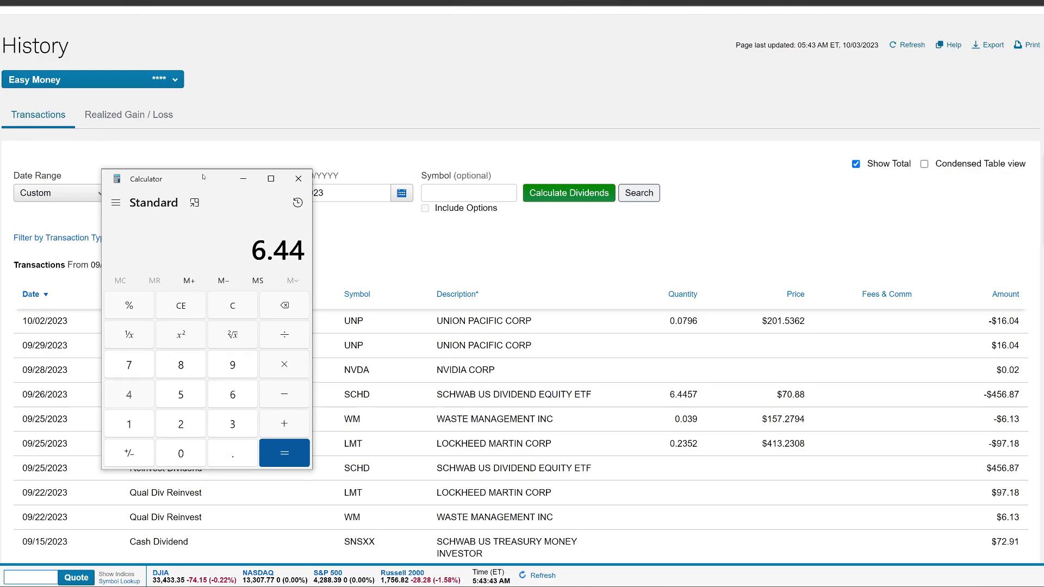
{"action": "type", "text": "57"}
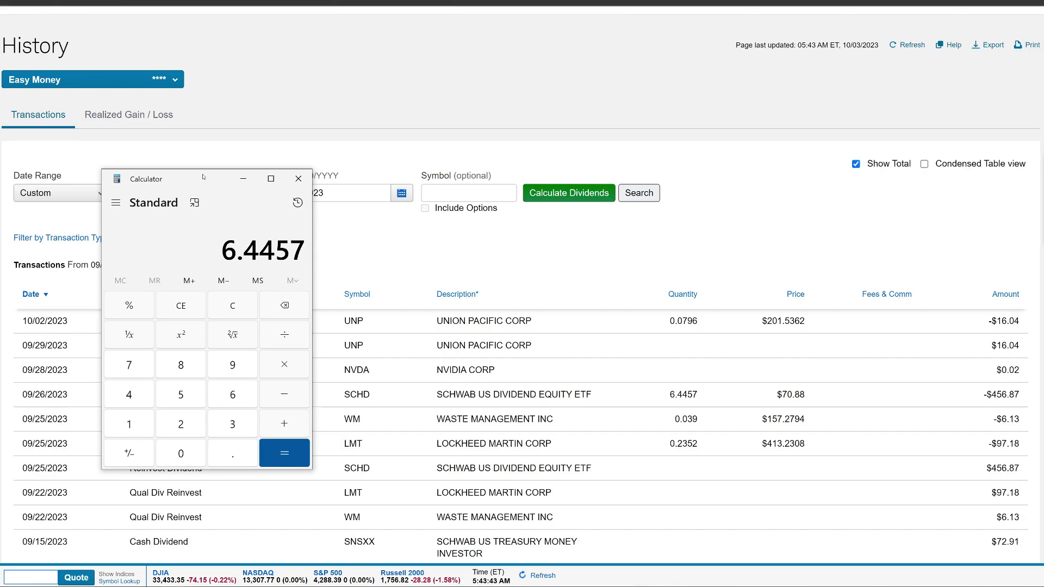
{"action": "type", "text": "*0.65"}
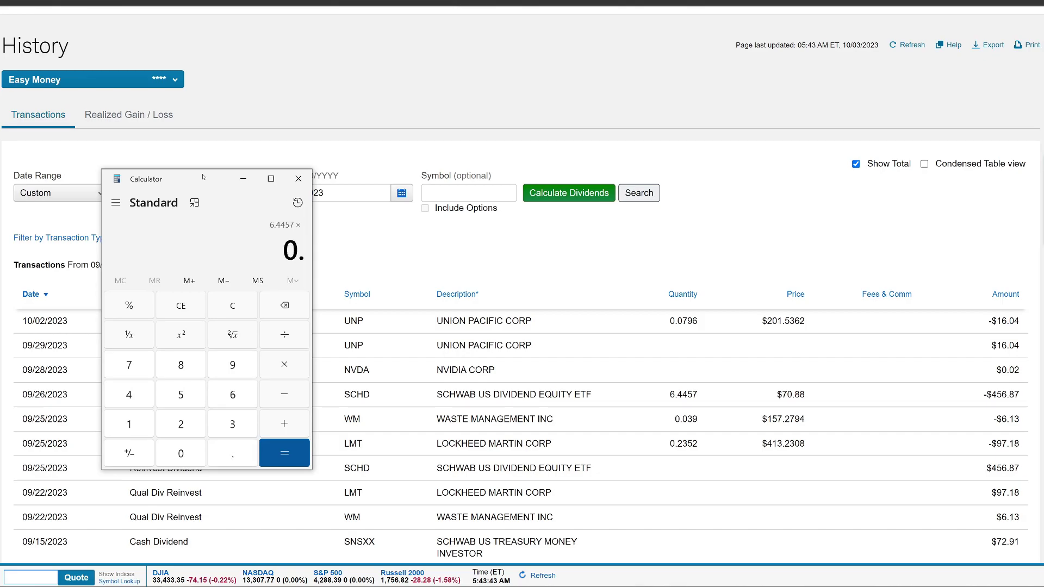
{"action": "key", "text": "Return"}
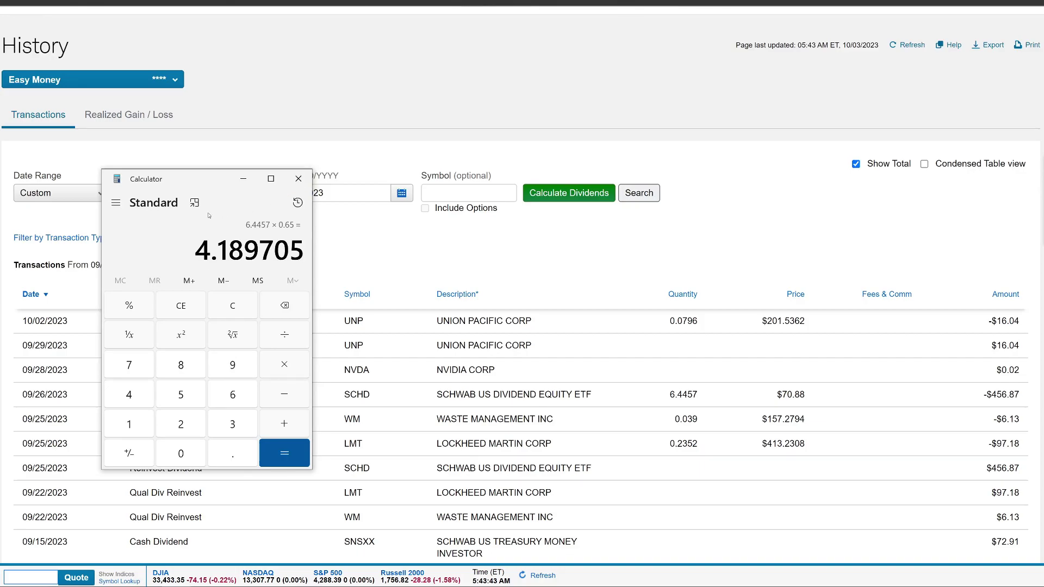
{"action": "left_click", "coordinate": [284, 368]}
{"action": "key", "text": "4"}
{"action": "key", "text": "Return"}
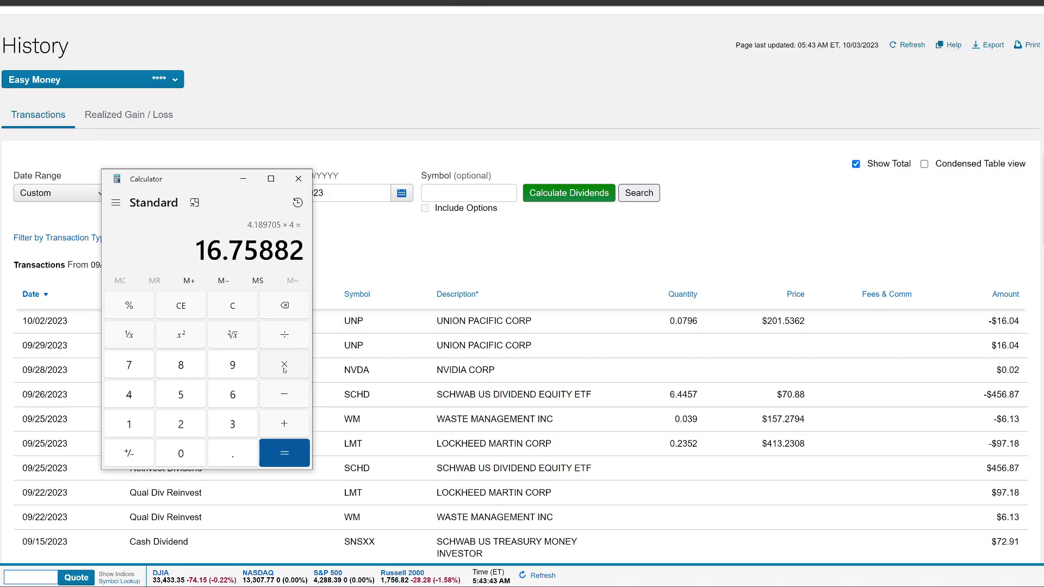
{"action": "left_click", "coordinate": [287, 183]}
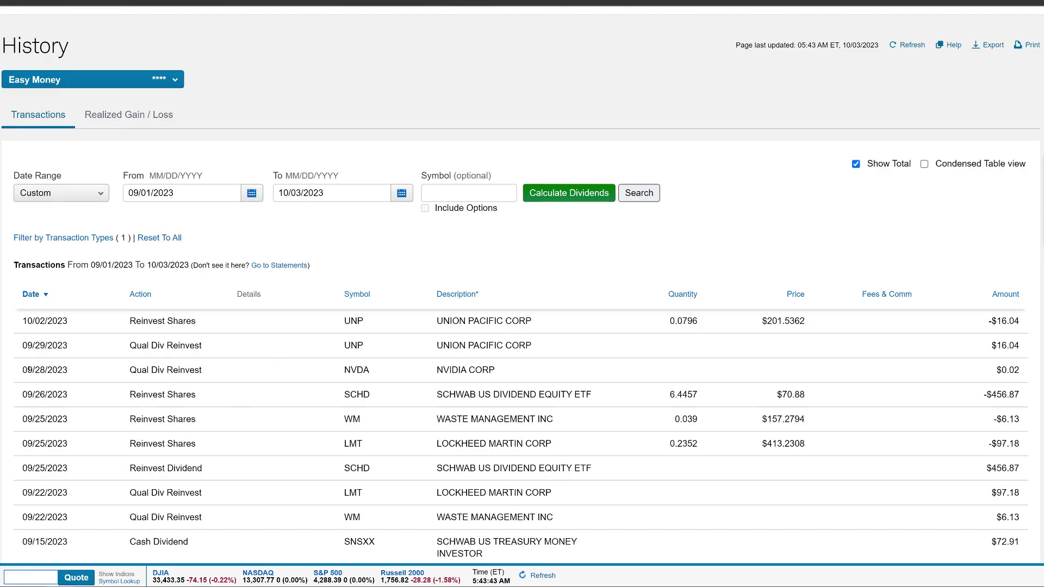
{"action": "left_click_drag", "start_coordinate": [22, 370], "coordinate": [83, 381]}
{"action": "double_click", "coordinate": [356, 370]}
{"action": "left_click_drag", "start_coordinate": [993, 375], "coordinate": [1023, 373]}
{"action": "left_click_drag", "start_coordinate": [24, 344], "coordinate": [75, 343]}
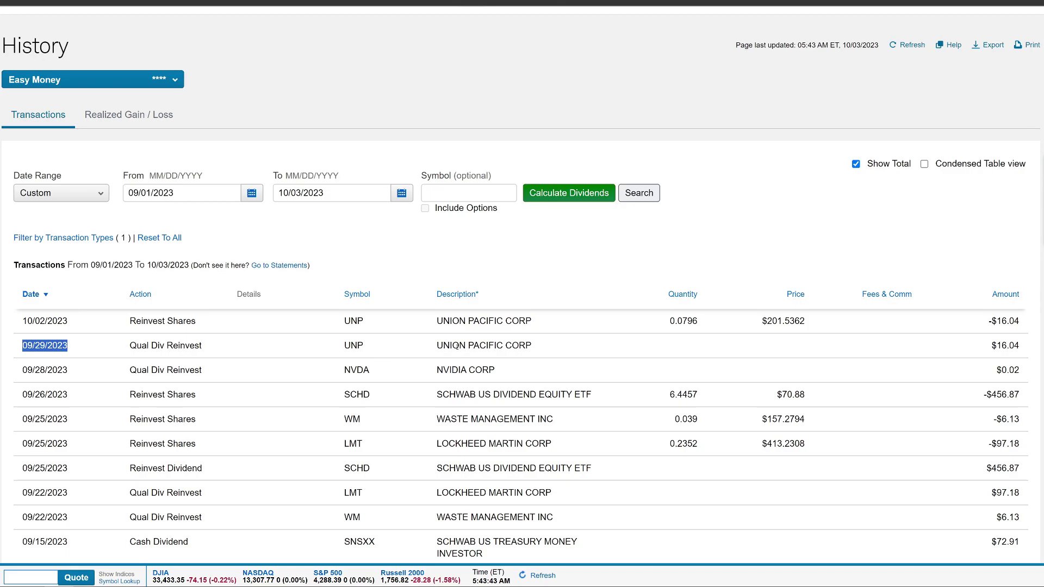
{"action": "left_click_drag", "start_coordinate": [436, 345], "coordinate": [559, 348]}
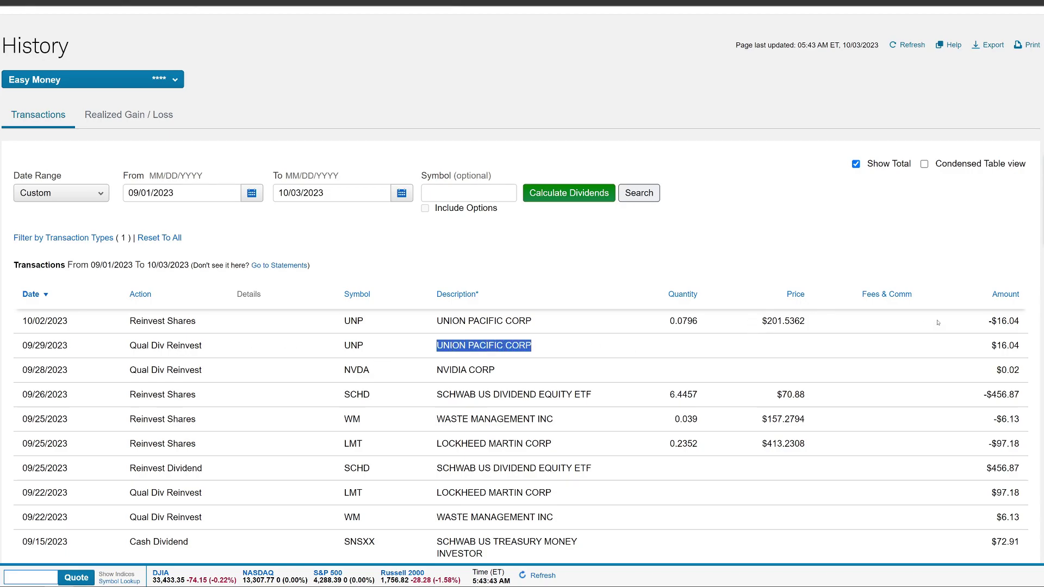
{"action": "left_click_drag", "start_coordinate": [991, 346], "coordinate": [1040, 345]}
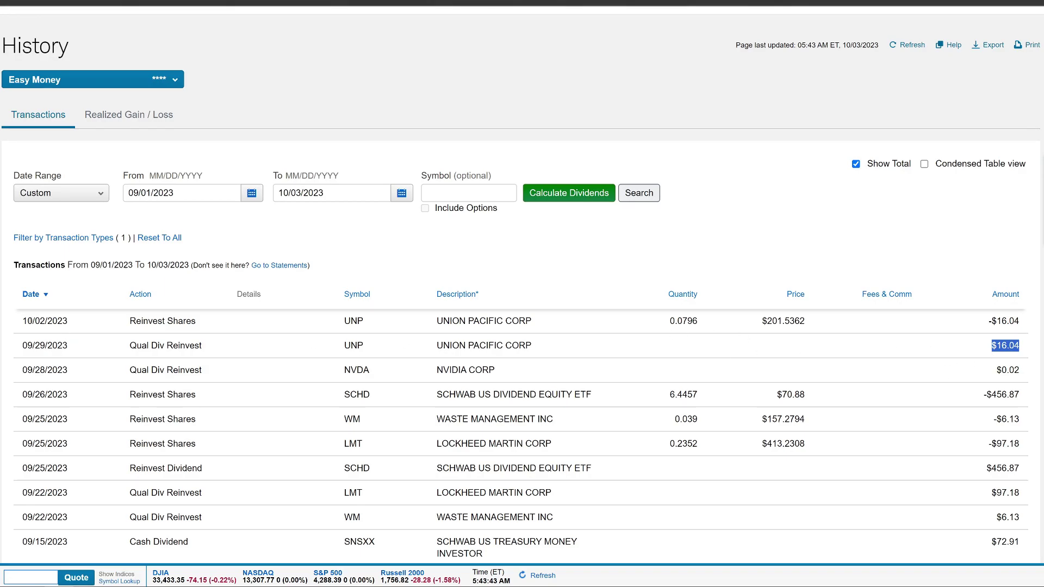
{"action": "left_click_drag", "start_coordinate": [20, 321], "coordinate": [108, 325]}
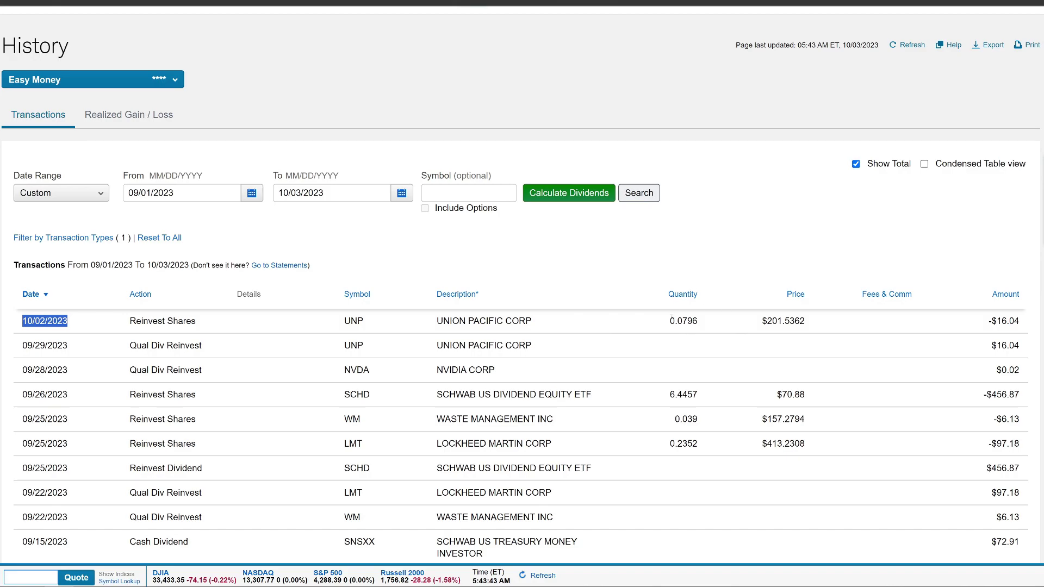
{"action": "left_click_drag", "start_coordinate": [665, 321], "coordinate": [713, 328]}
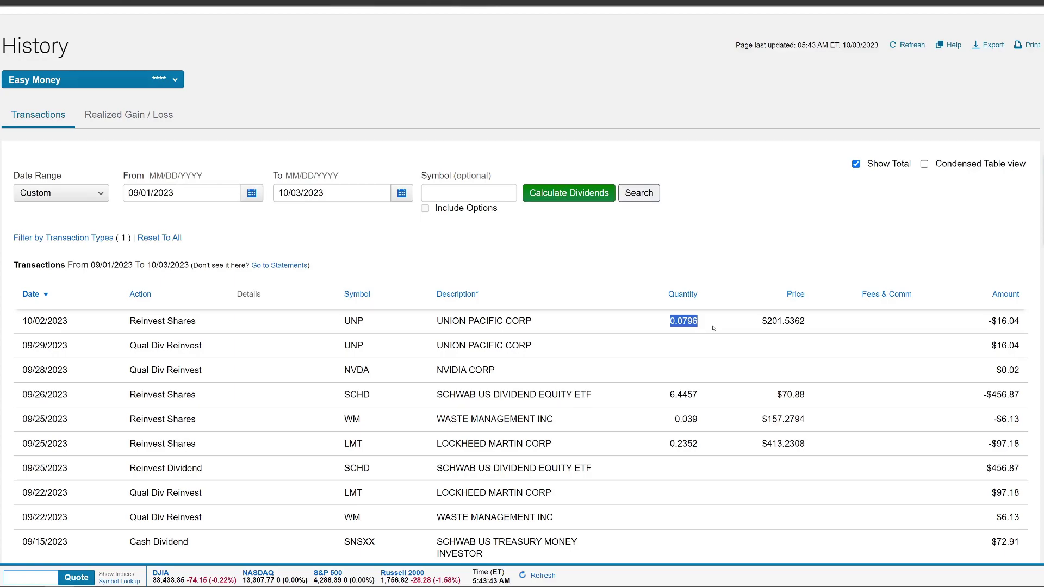
{"action": "left_click_drag", "start_coordinate": [344, 371], "coordinate": [755, 369]}
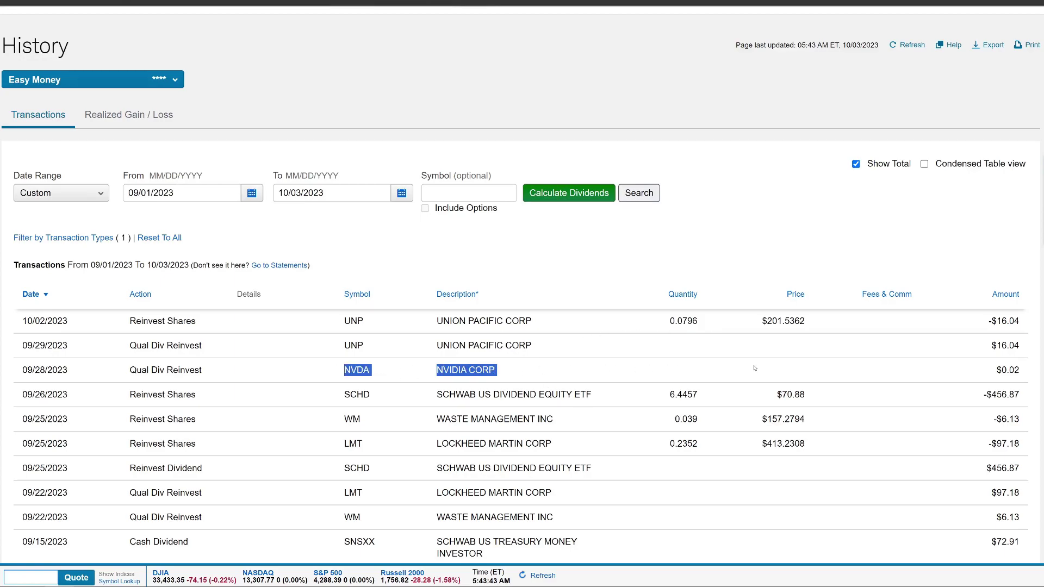
{"action": "left_click_drag", "start_coordinate": [971, 370], "coordinate": [1014, 371]}
{"action": "left_click", "coordinate": [645, 344]}
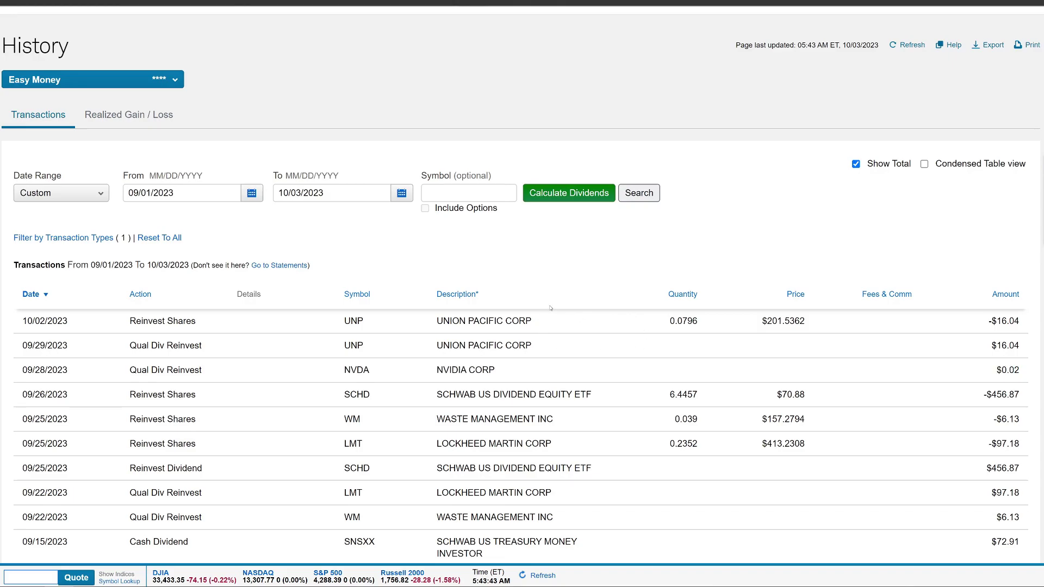
{"action": "scroll", "coordinate": [595, 313], "scroll_direction": "up", "scroll_amount": 1}
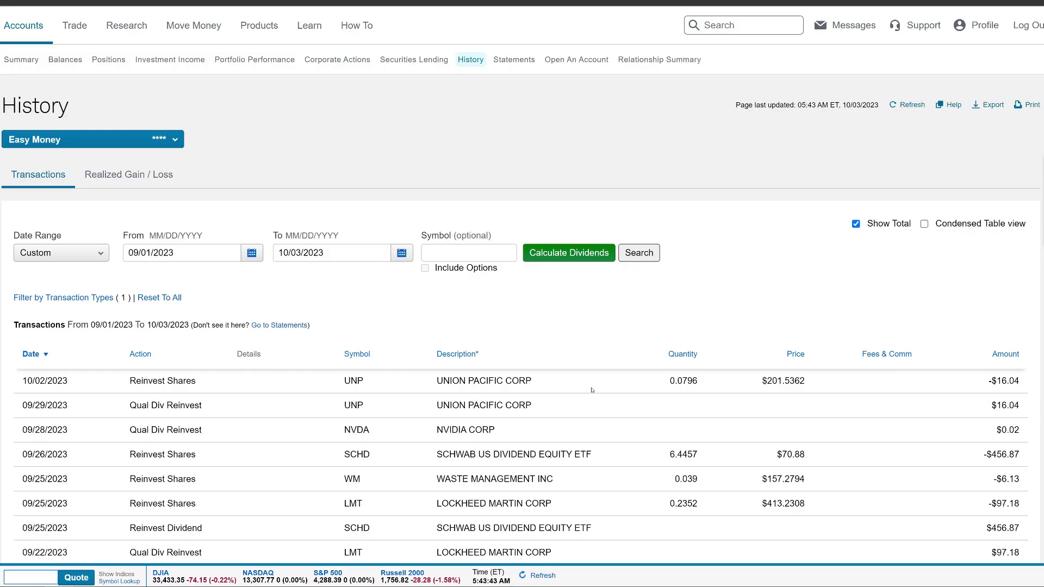
{"action": "left_click", "coordinate": [557, 254]}
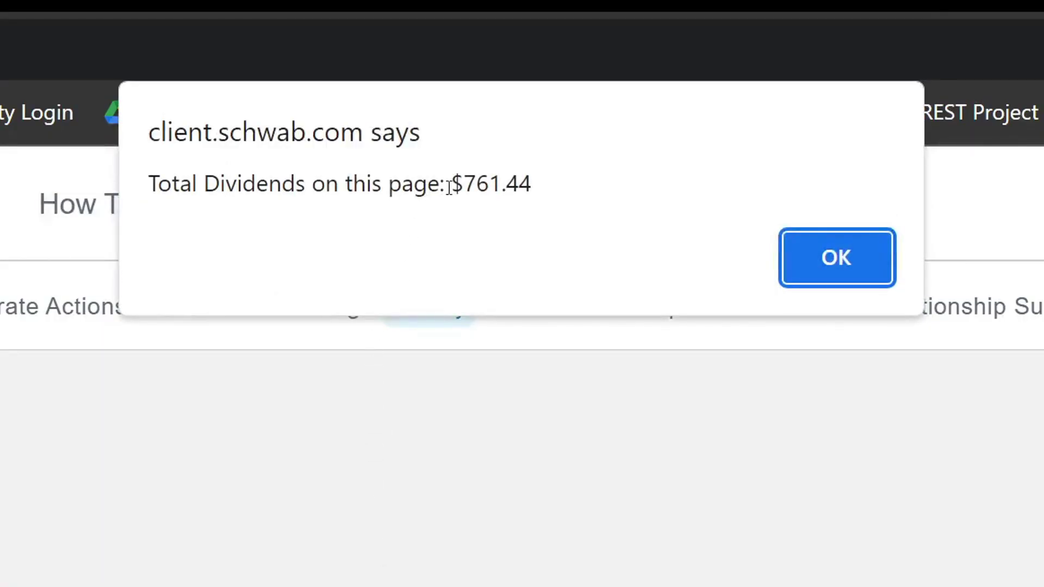
{"action": "left_click_drag", "start_coordinate": [478, 20], "coordinate": [530, 20]}
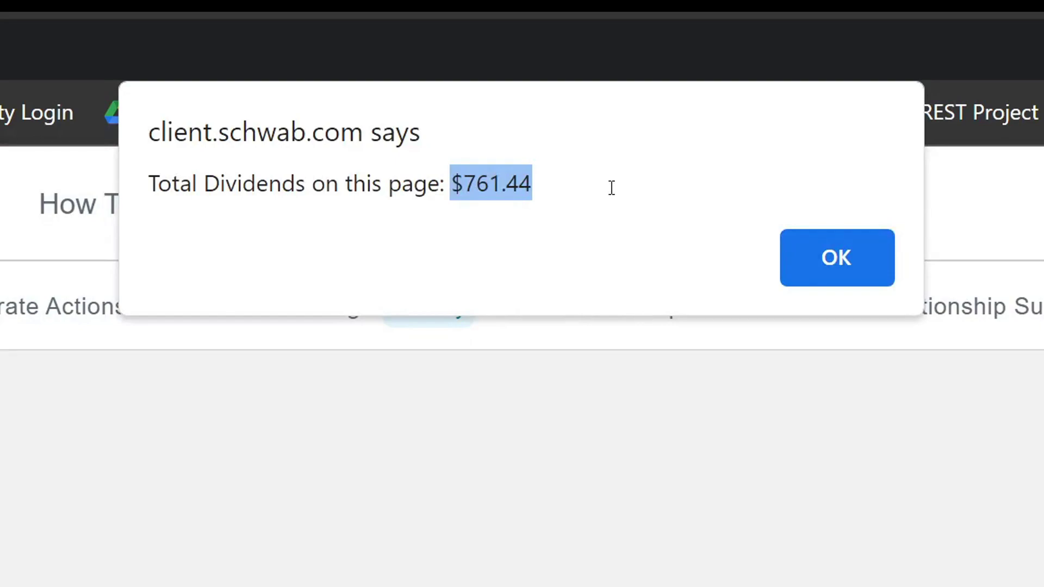
{"action": "left_click", "coordinate": [817, 250]}
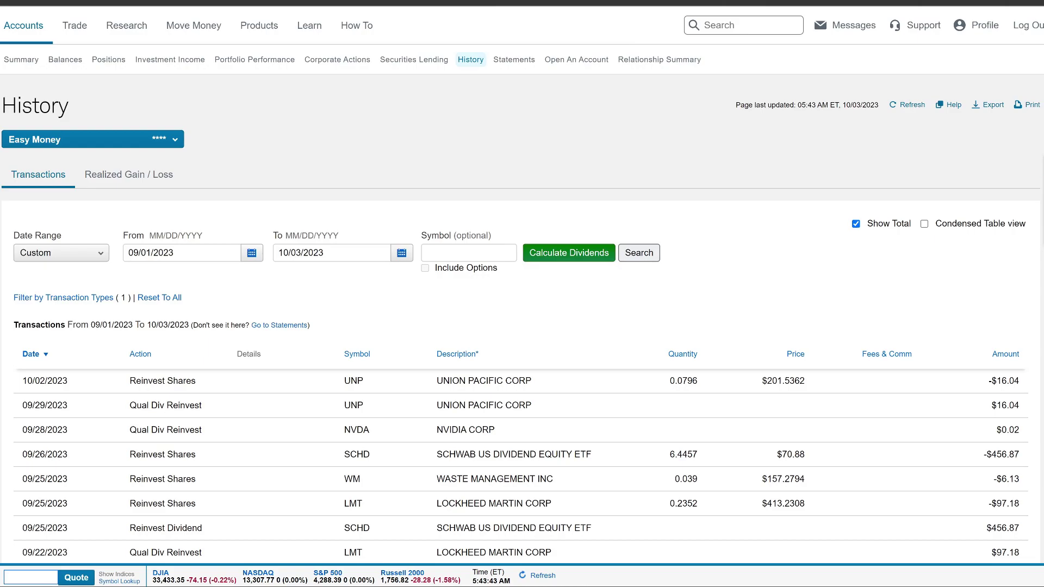
- Subtract the 72.91 cash dividend from 761.44 in Calculator, giving 688.53
{"action": "key", "text": "XF86Calculator"}
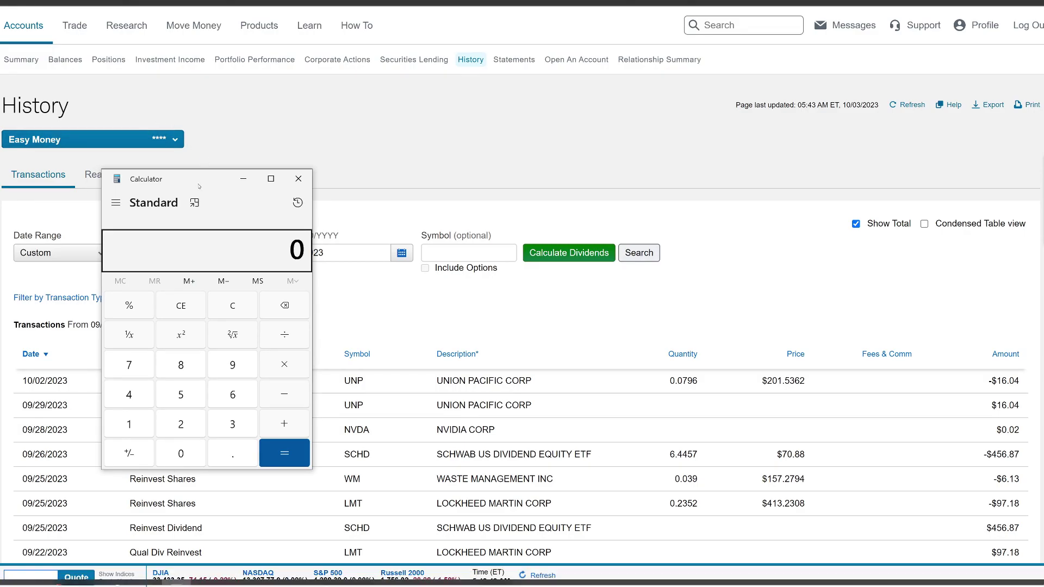
{"action": "left_click_drag", "start_coordinate": [199, 189], "coordinate": [259, 194]}
{"action": "scroll", "coordinate": [628, 390], "scroll_direction": "down", "scroll_amount": 5}
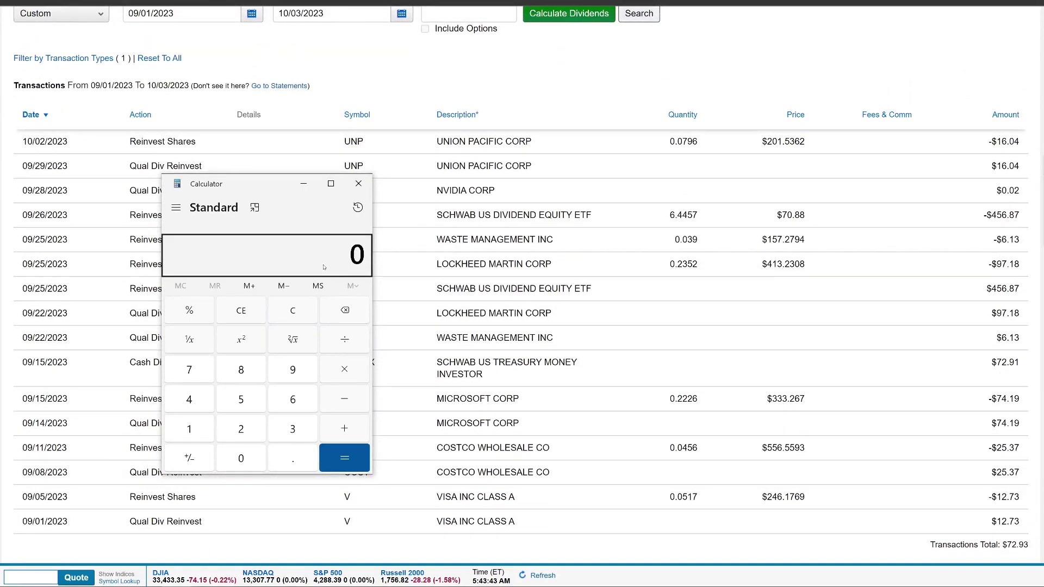
{"action": "type", "text": "761.44"}
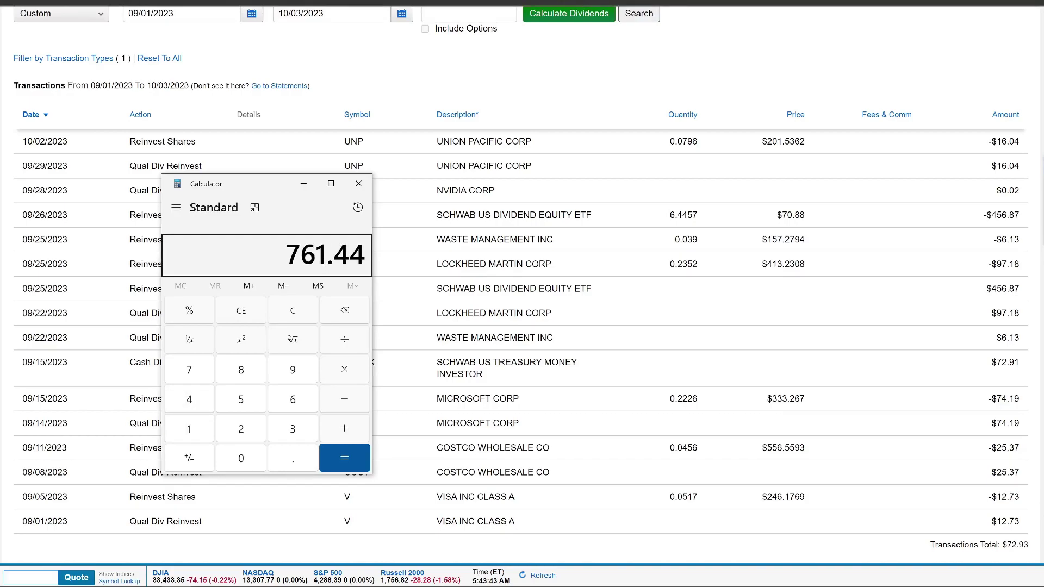
{"action": "key", "text": "minus"}
{"action": "type", "text": "72"}
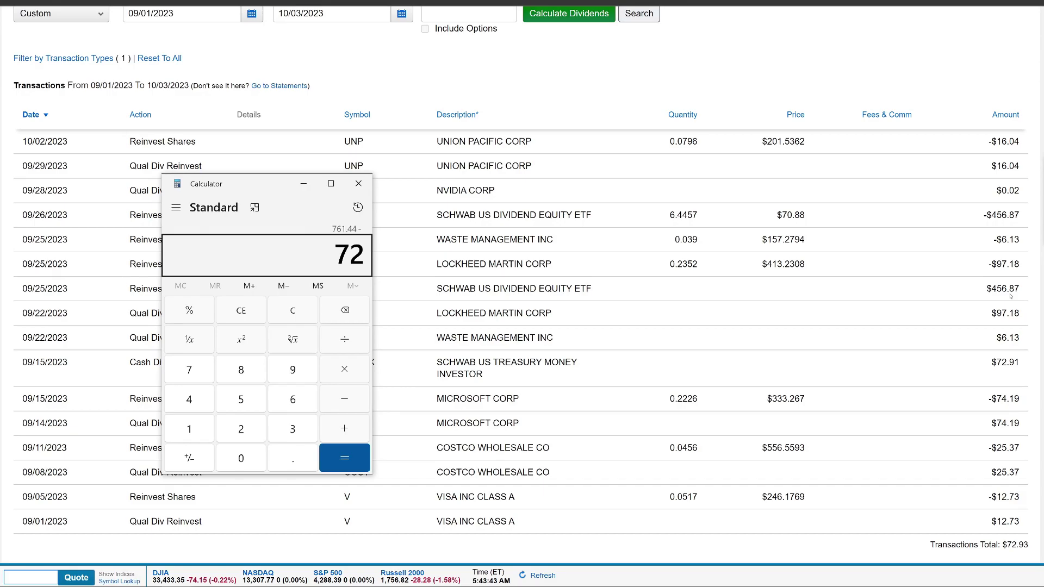
{"action": "type", "text": ".91"}
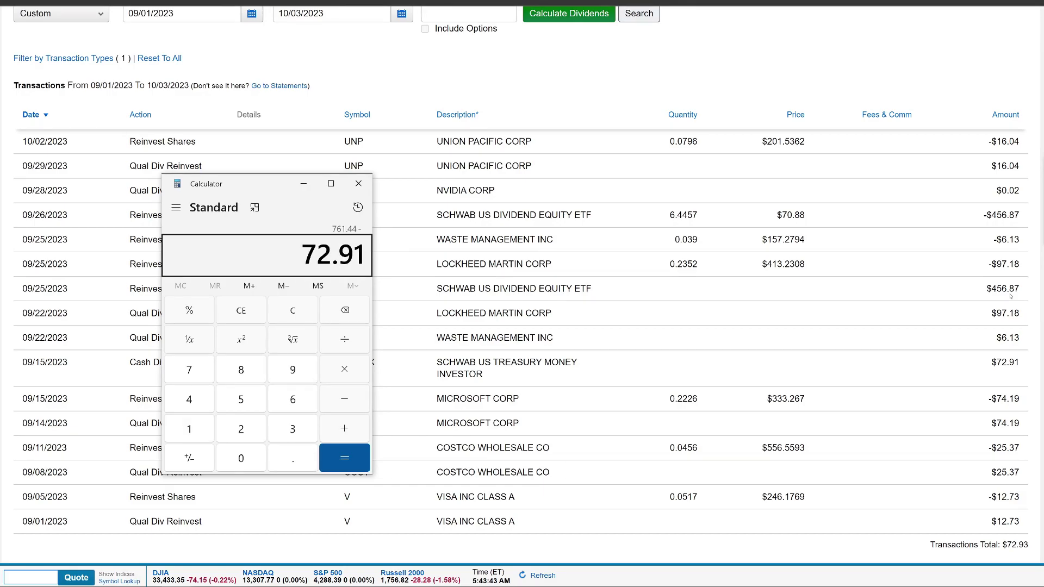
{"action": "key", "text": "Return"}
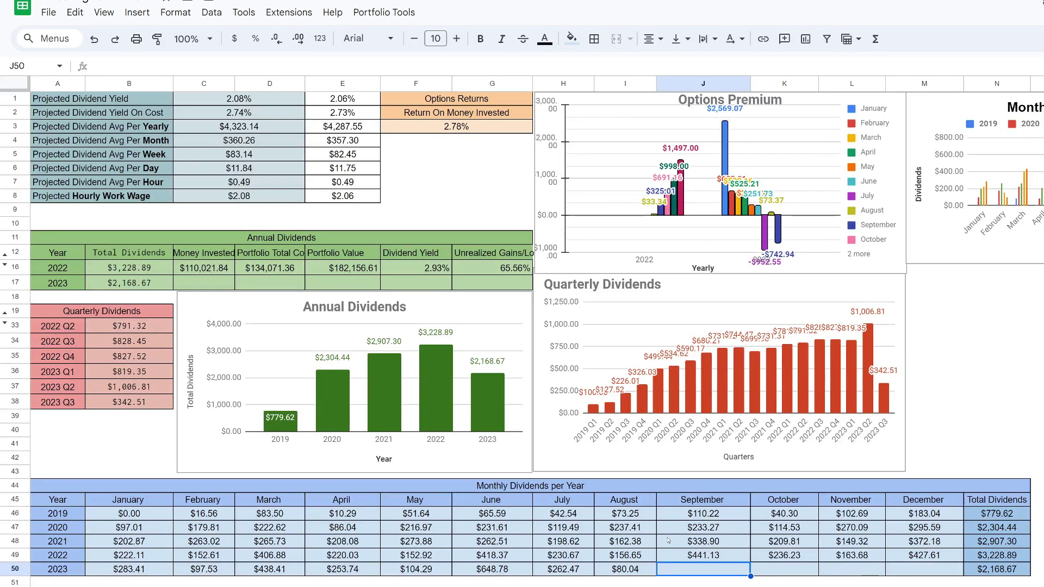
- Enter 688.53 into J50 as the September 2023 dividend amount
{"action": "type", "text": "688"}
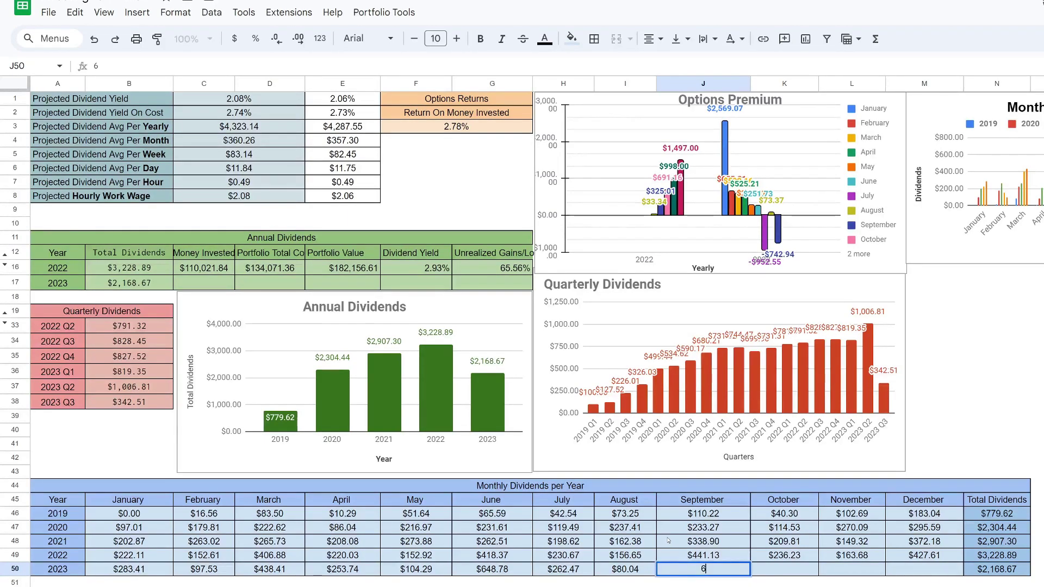
{"action": "type", "text": ".53"}
{"action": "key", "text": "Return"}
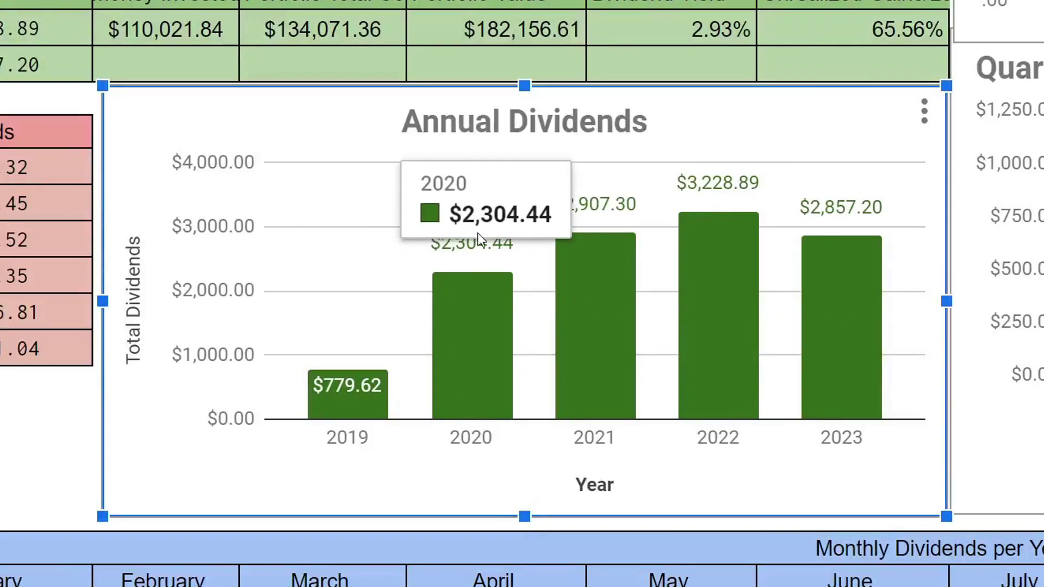
{"action": "mouse_move", "coordinate": [494, 363]}
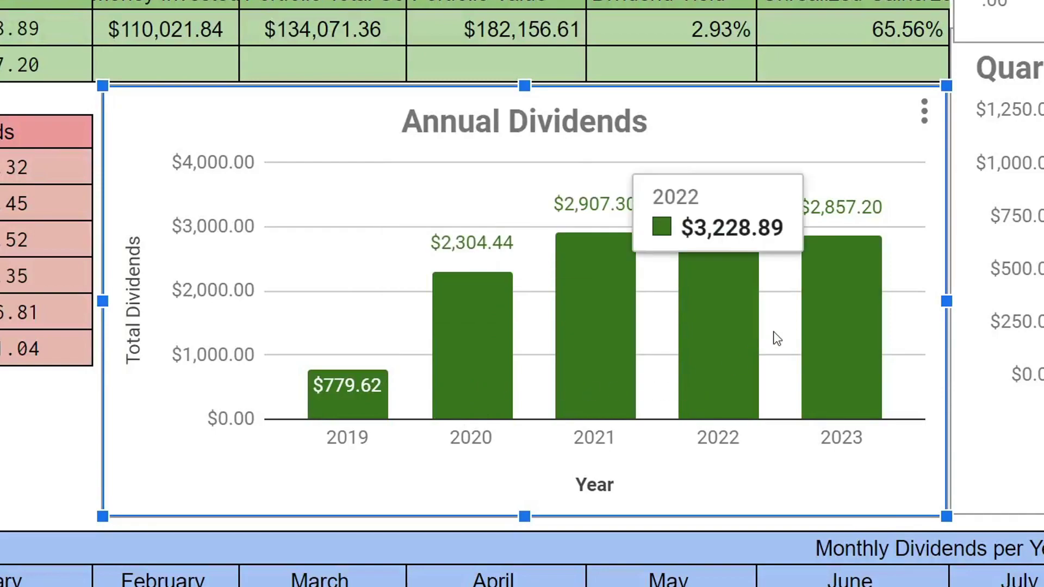
{"action": "mouse_move", "coordinate": [842, 341]}
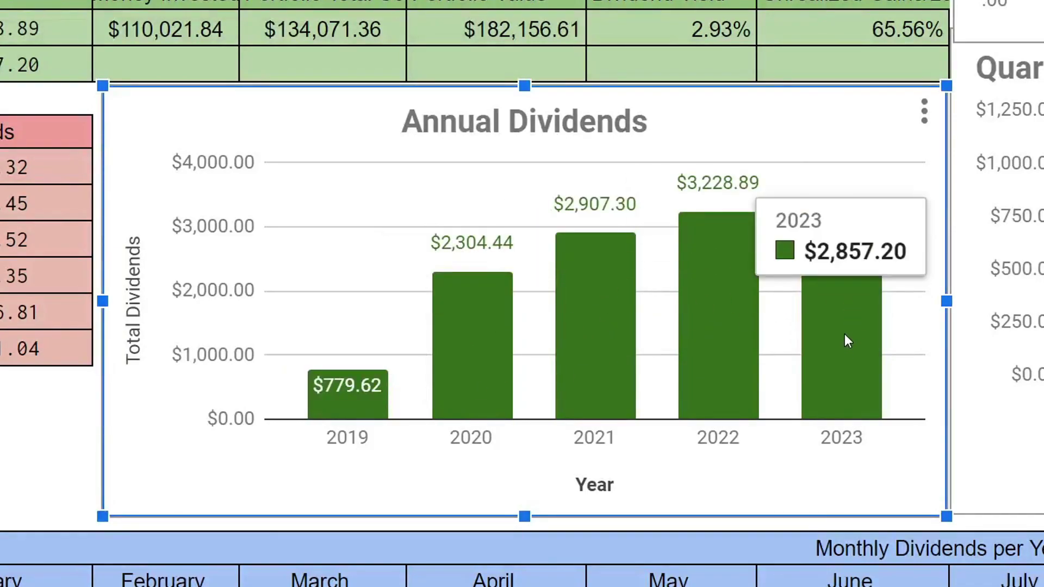
{"action": "mouse_move", "coordinate": [339, 396]}
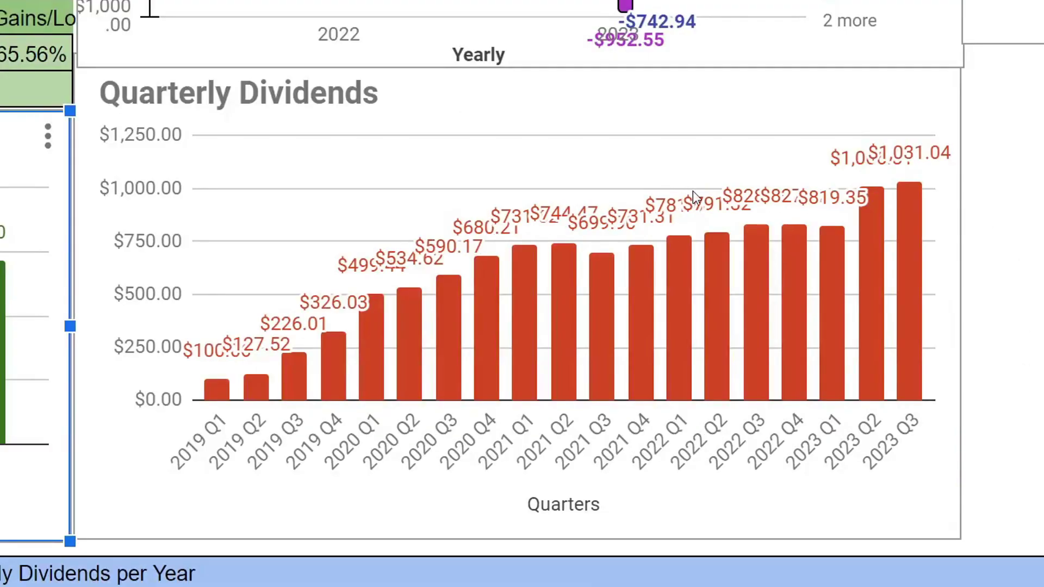
{"action": "left_click", "coordinate": [903, 269]}
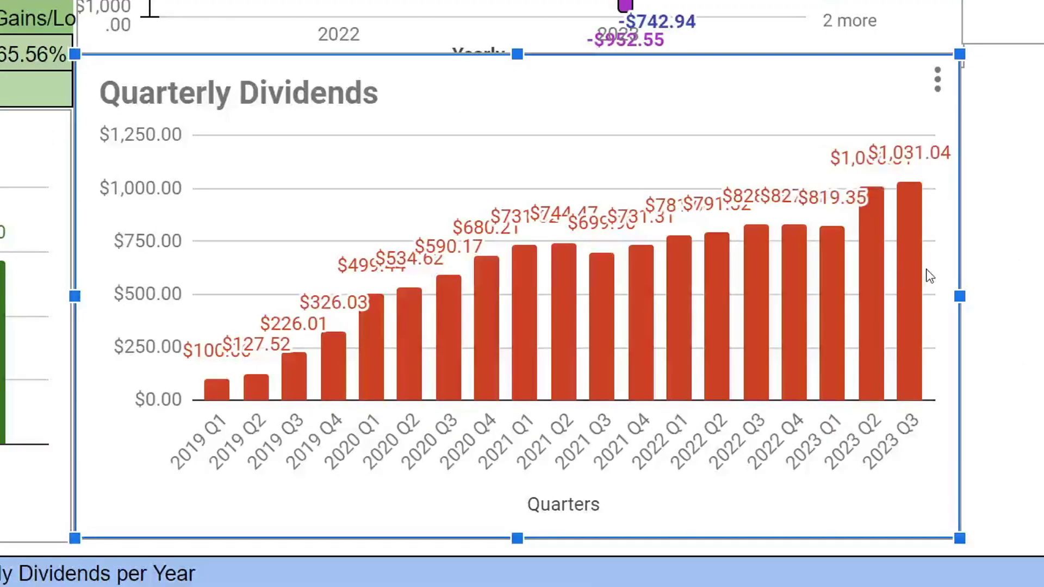
{"action": "mouse_move", "coordinate": [914, 289]}
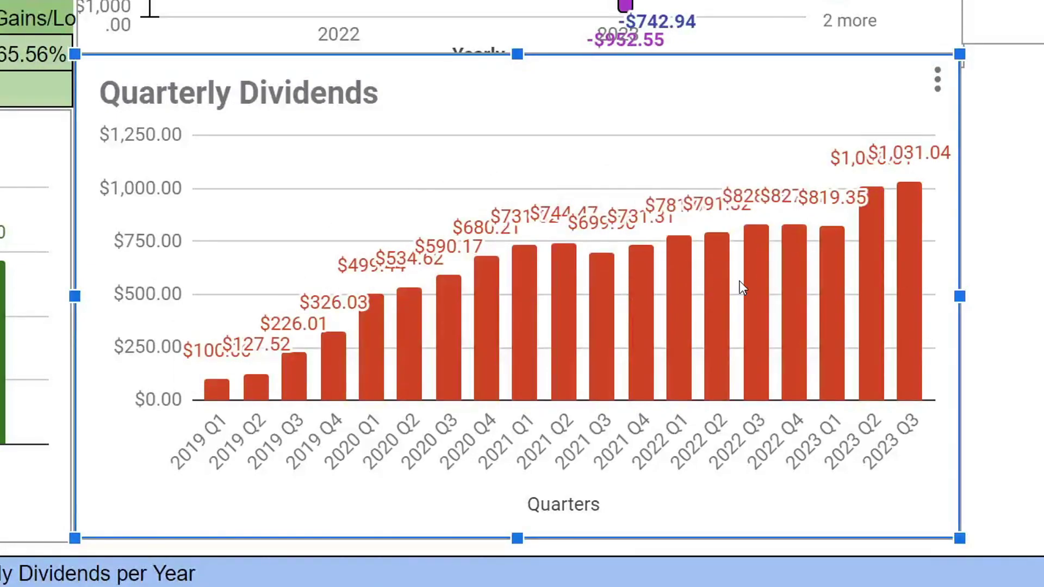
{"action": "mouse_move", "coordinate": [911, 230]}
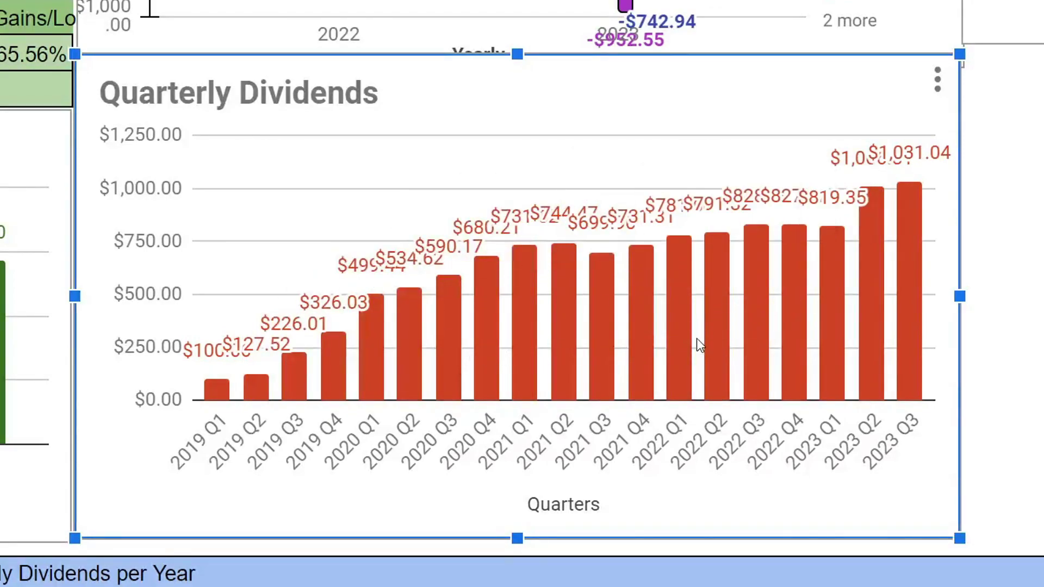
{"action": "mouse_move", "coordinate": [567, 377]}
{"action": "key", "text": "Escape"}
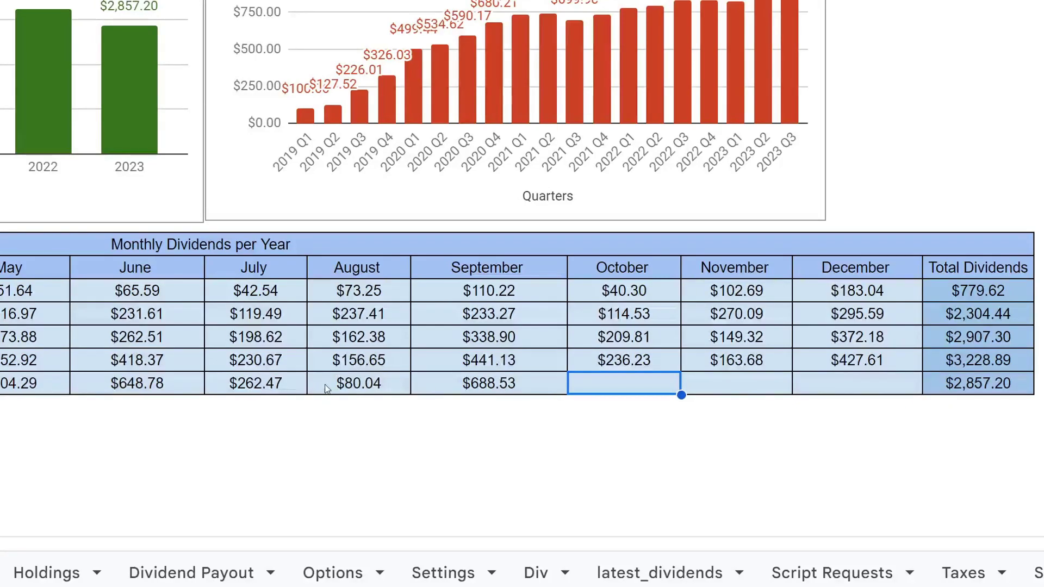
{"action": "left_click", "coordinate": [246, 385]}
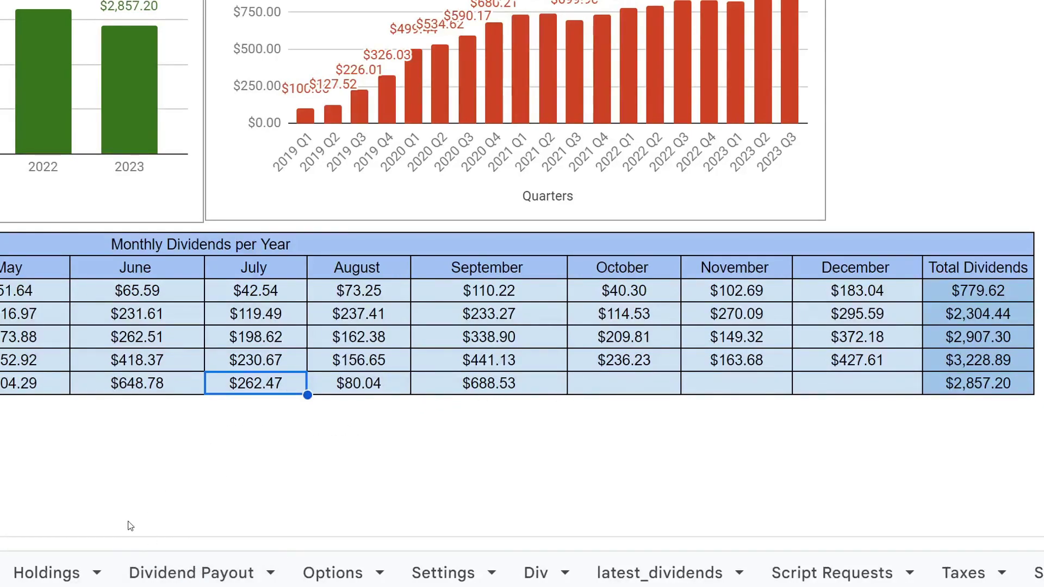
{"action": "left_click", "coordinate": [11, 581]}
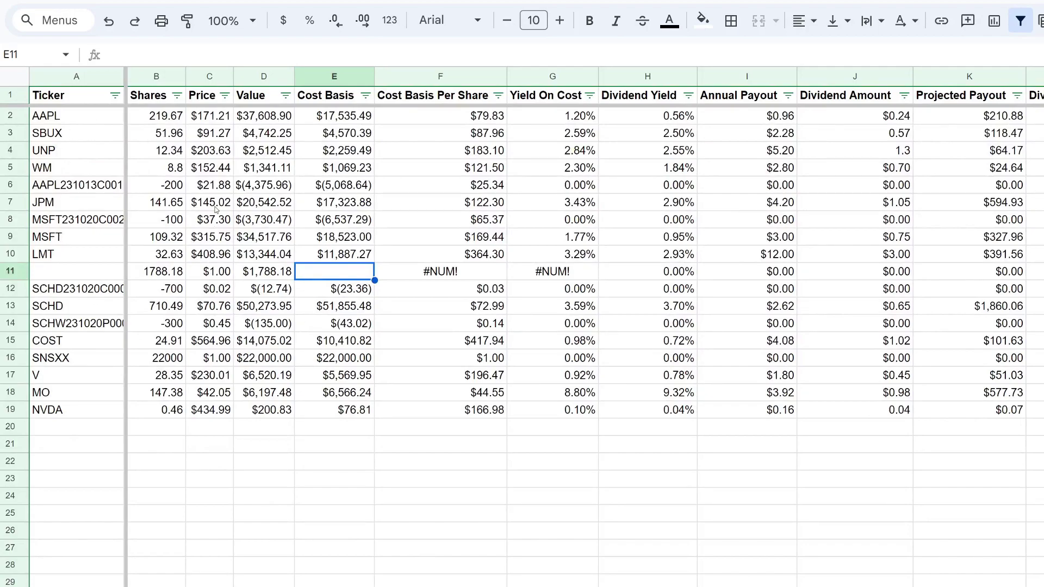
{"action": "left_click", "coordinate": [239, 170]}
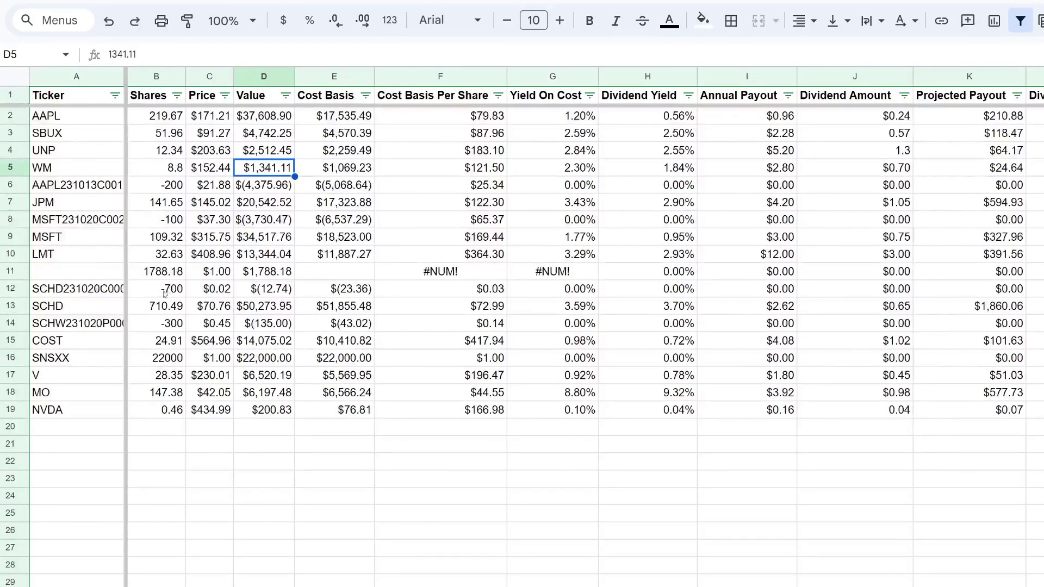
{"action": "left_click", "coordinate": [163, 126]}
{"action": "left_click", "coordinate": [271, 277]}
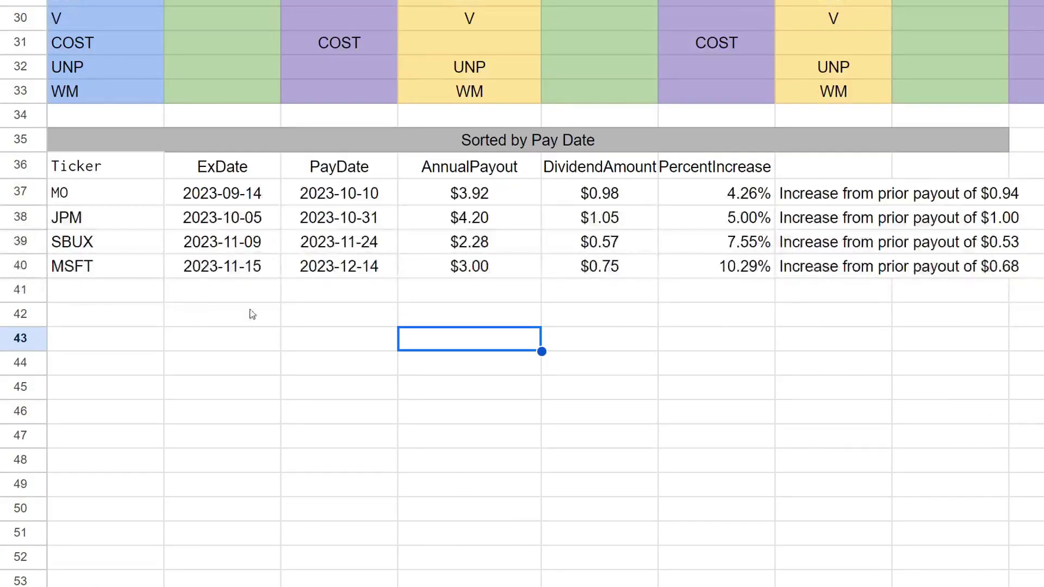
{"action": "left_click_drag", "start_coordinate": [72, 202], "coordinate": [218, 196]}
{"action": "left_click", "coordinate": [336, 200]}
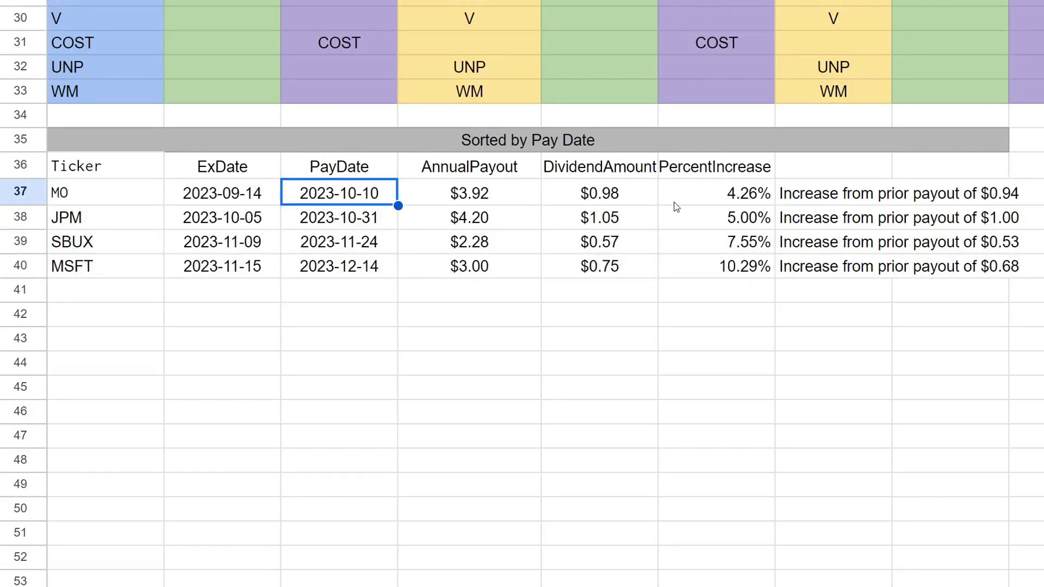
{"action": "left_click_drag", "start_coordinate": [741, 198], "coordinate": [337, 197]}
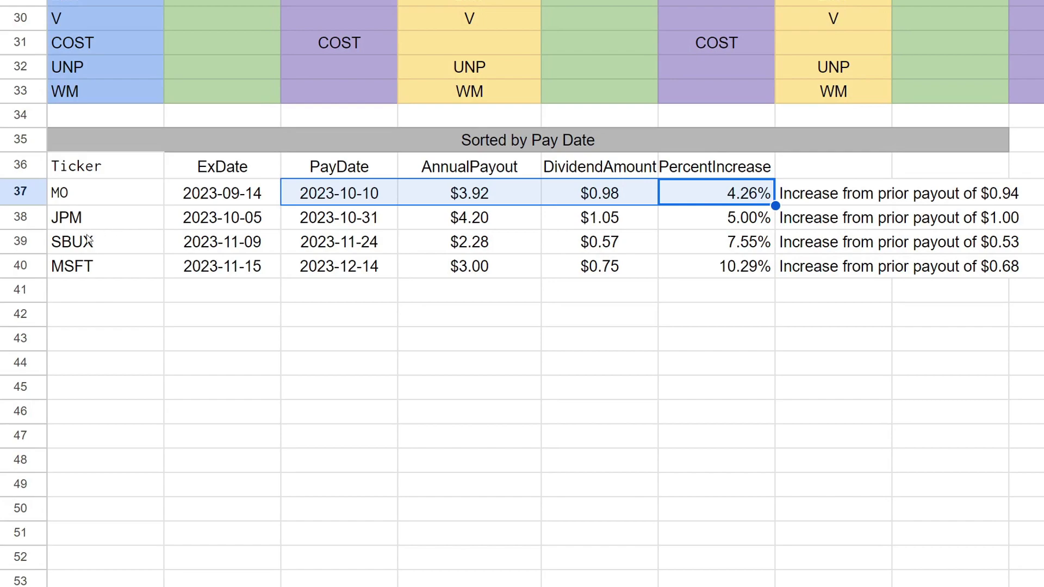
{"action": "left_click_drag", "start_coordinate": [87, 217], "coordinate": [372, 218]}
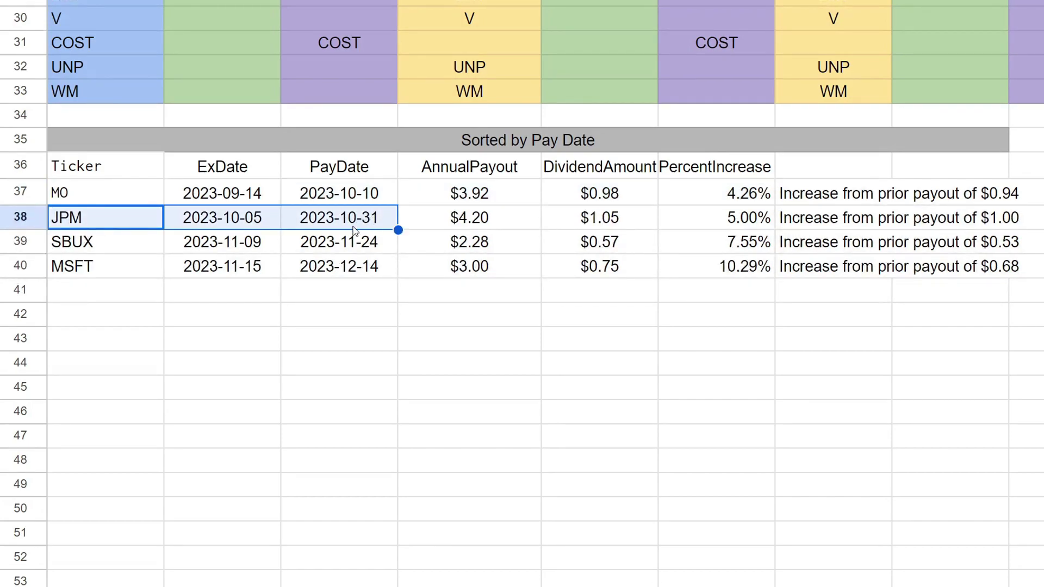
{"action": "left_click", "coordinate": [353, 227]}
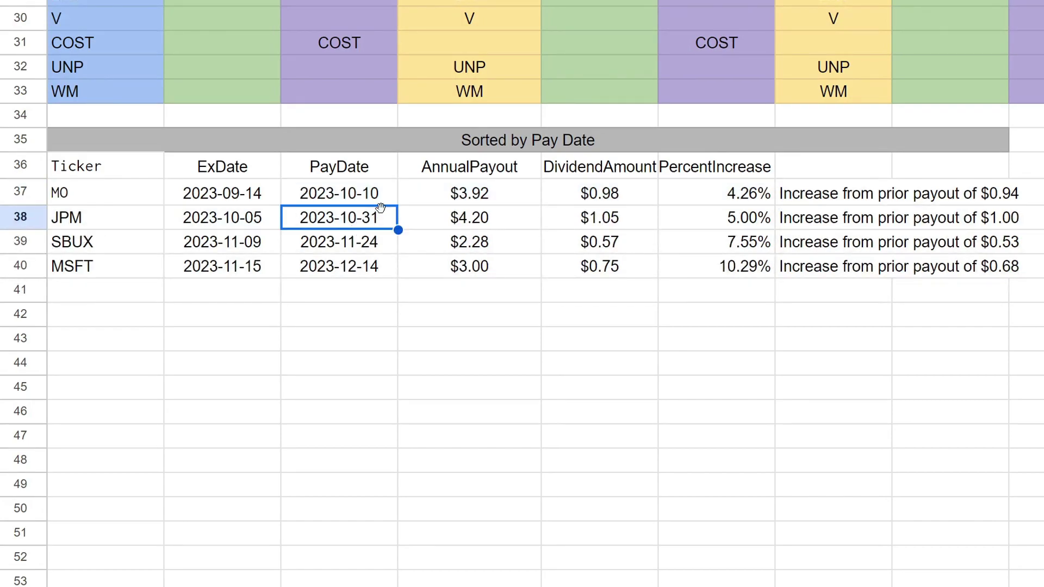
{"action": "left_click_drag", "start_coordinate": [709, 226], "coordinate": [158, 231]}
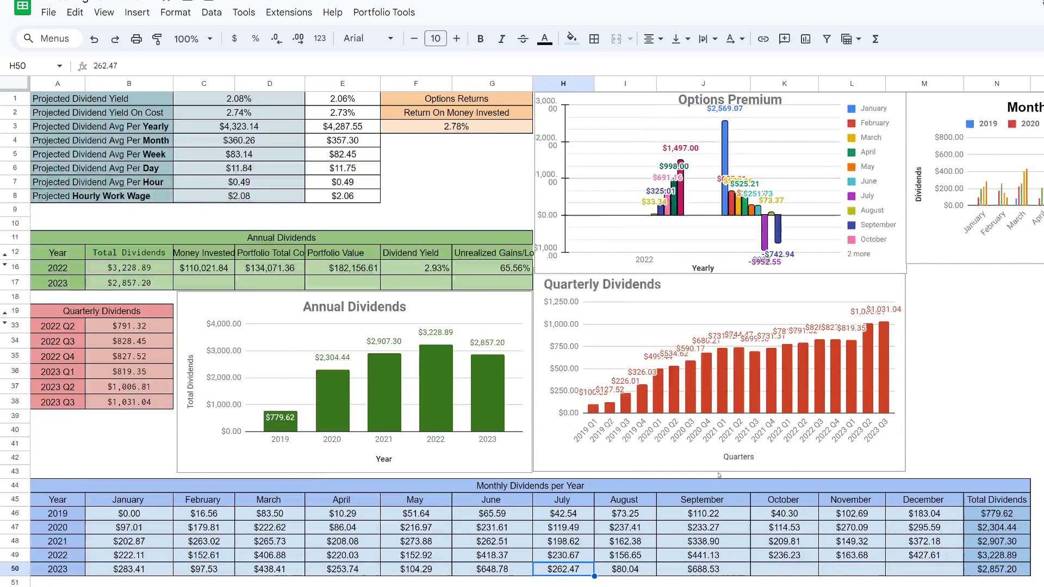
{"action": "left_click", "coordinate": [755, 559]}
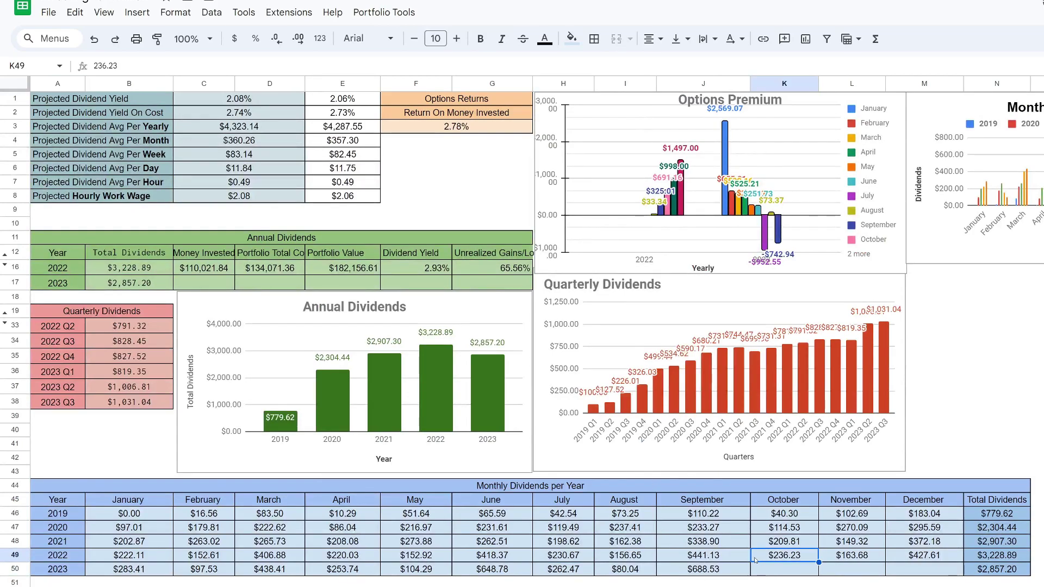